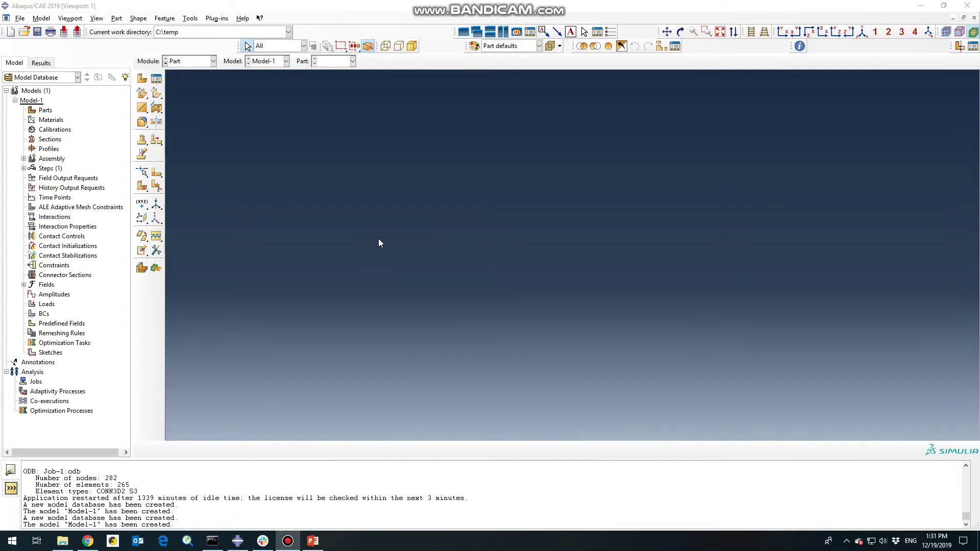
# Step: Start a 3D deformable planar shell part and place sketch points at 0,0 and 50,50
pyautogui.click(142, 79)
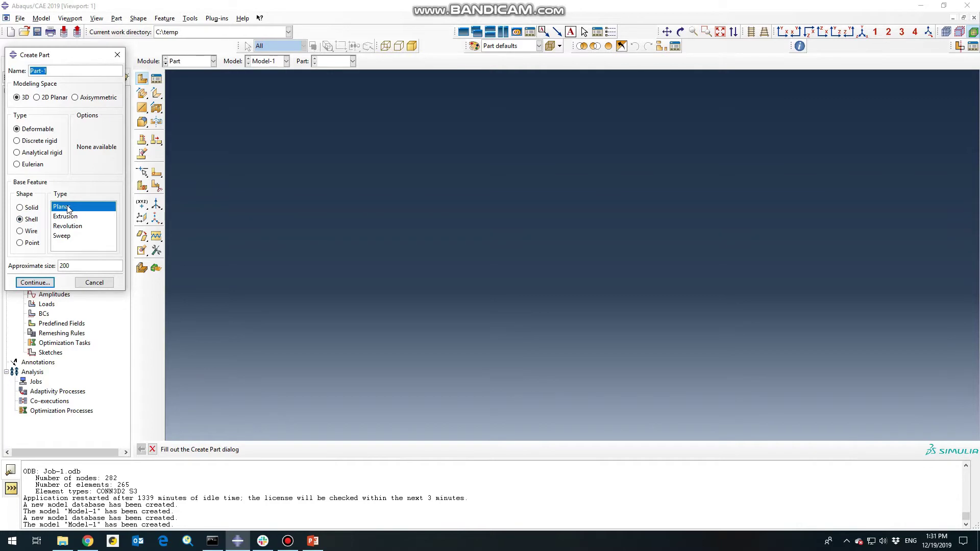
pyautogui.click(45, 283)
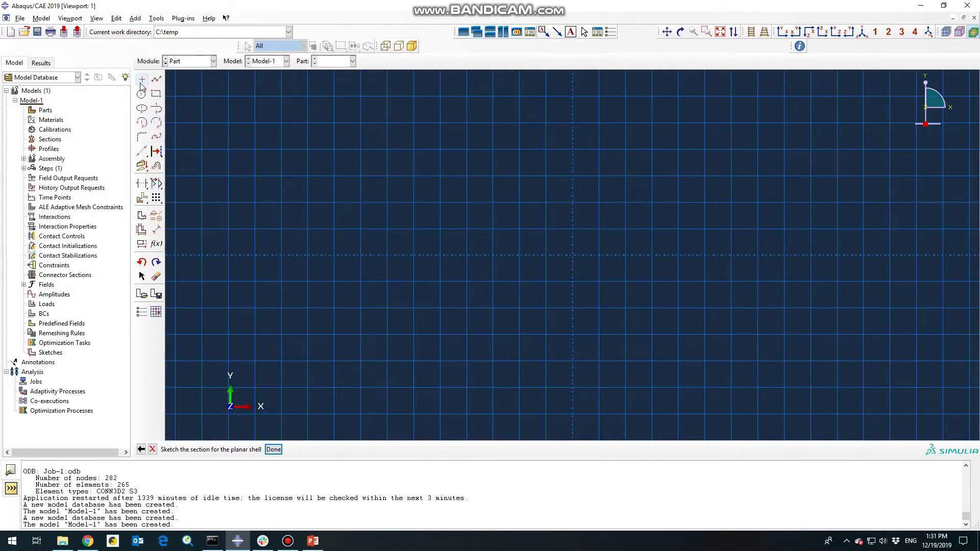
pyautogui.click(142, 79)
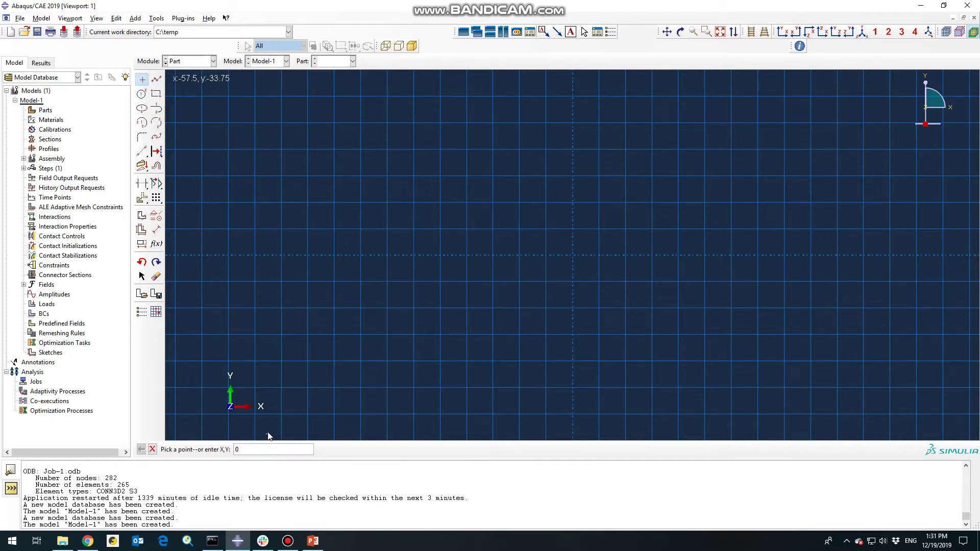
pyautogui.write('0,0')
pyautogui.press('Return')
pyautogui.write('50,50')
pyautogui.press('BackSpace')
pyautogui.press('BackSpace')
pyautogui.press('BackSpace')
pyautogui.write(',50')
pyautogui.press('Return')
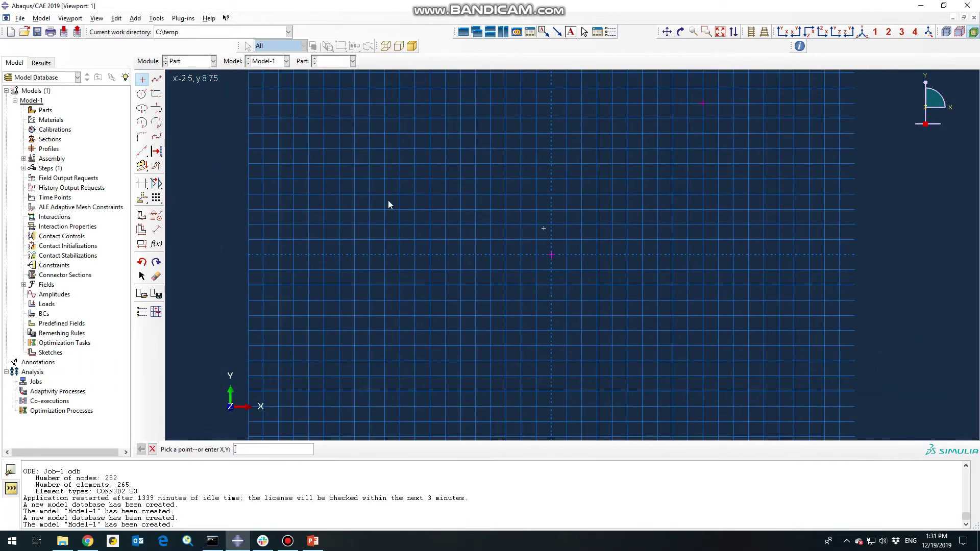
# Step: Draw a rectangle from 0,0 to 50,50 and finish the sketch into Part-1
pyautogui.click(156, 94)
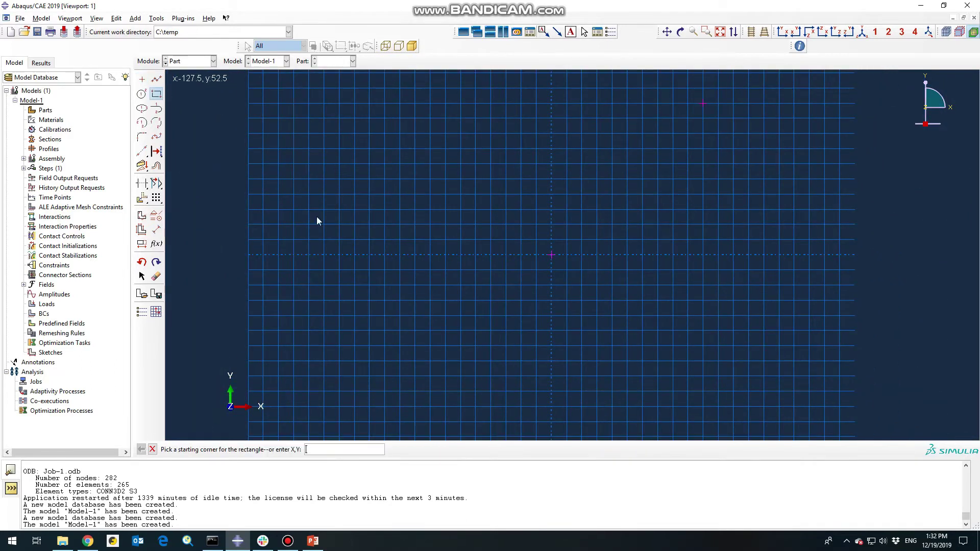
pyautogui.click(551, 254)
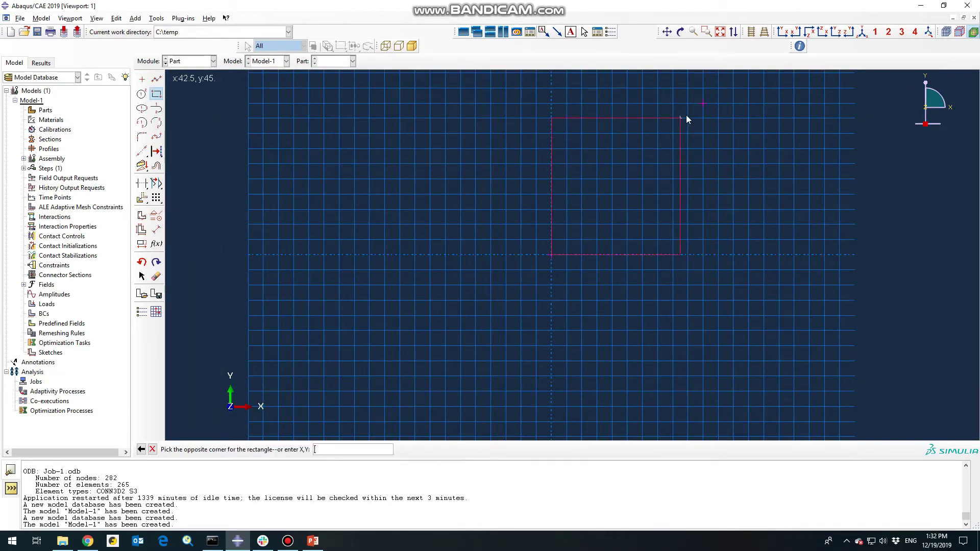
pyautogui.click(703, 103)
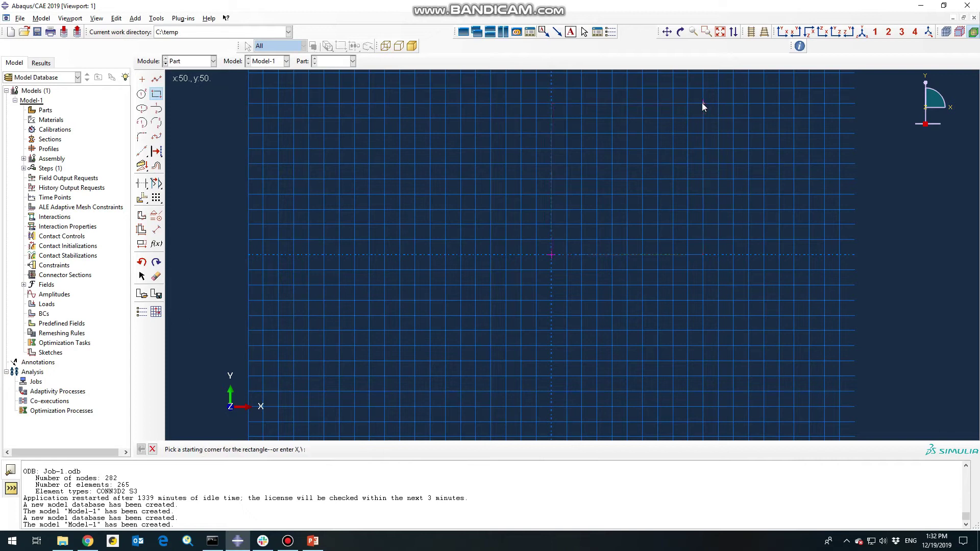
pyautogui.middleClick(617, 189)
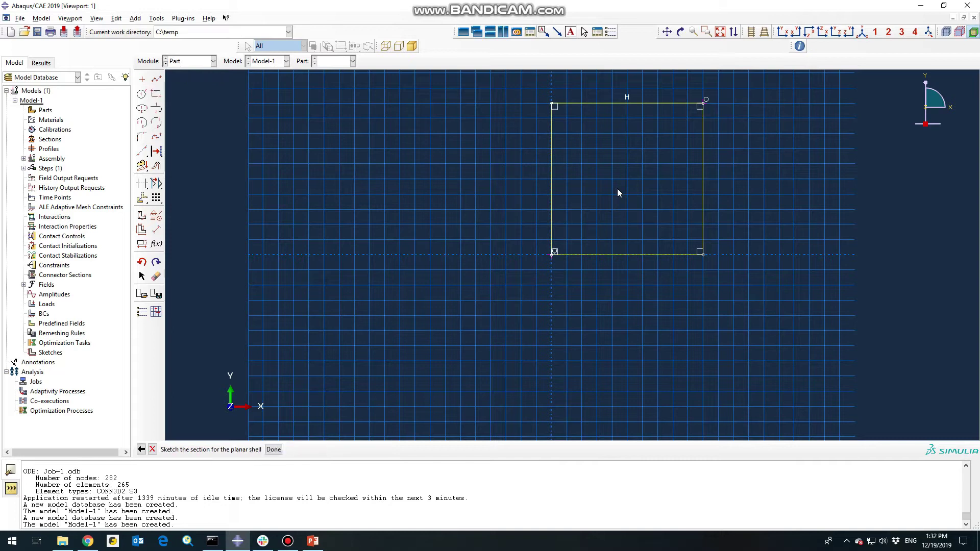
pyautogui.middleClick(416, 202)
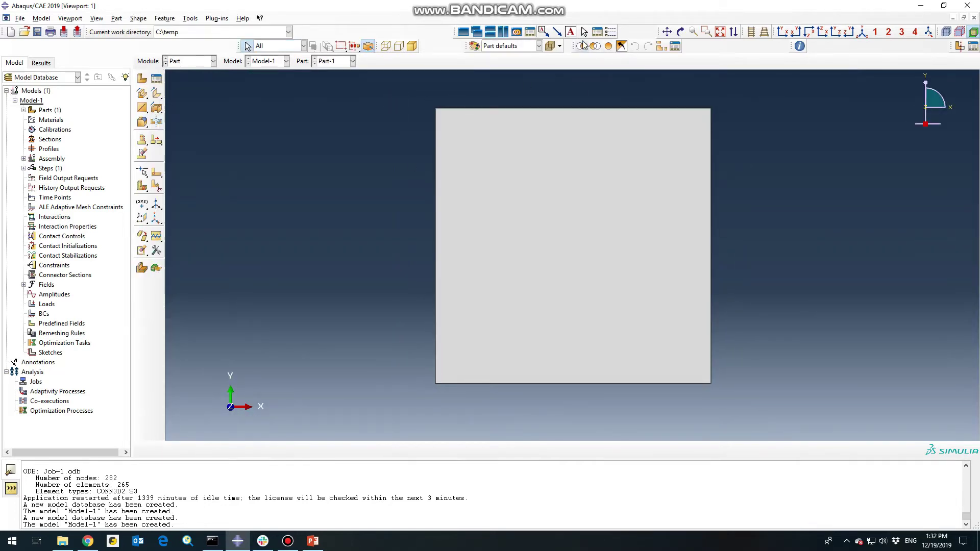
# Step: Rotate the view to see the new square plate in 3D
pyautogui.click(680, 32)
pyautogui.moveTo(705, 287); pyautogui.dragTo(568, 293)
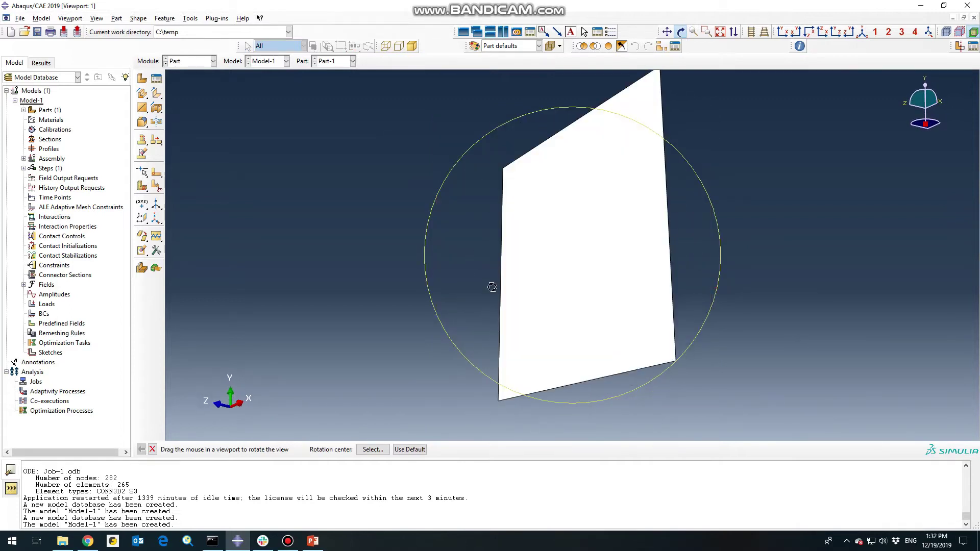
pyautogui.press('Escape')
pyautogui.click(203, 62)
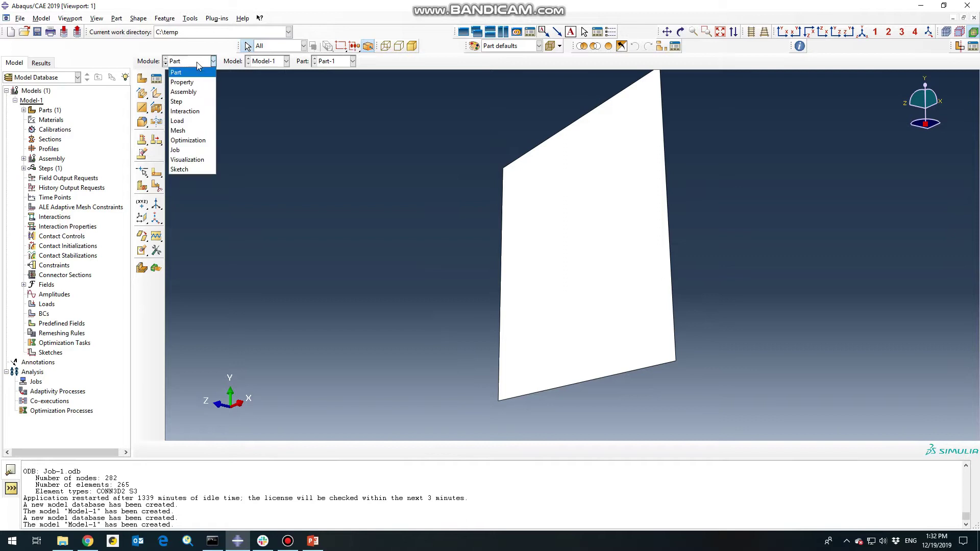
# Step: Create material plane-1, elastic with Young's modulus 210e03 and Poisson's ratio 0.3
pyautogui.click(188, 82)
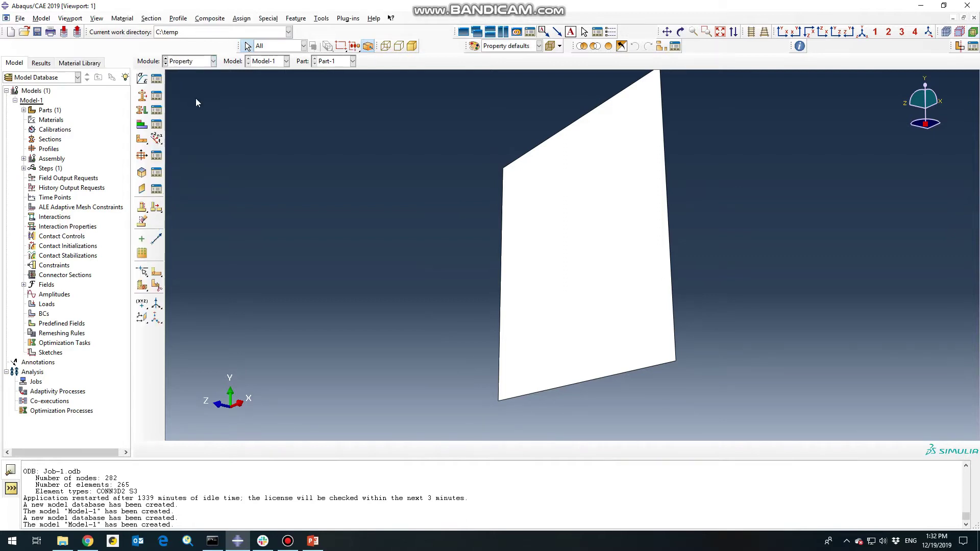
pyautogui.click(143, 78)
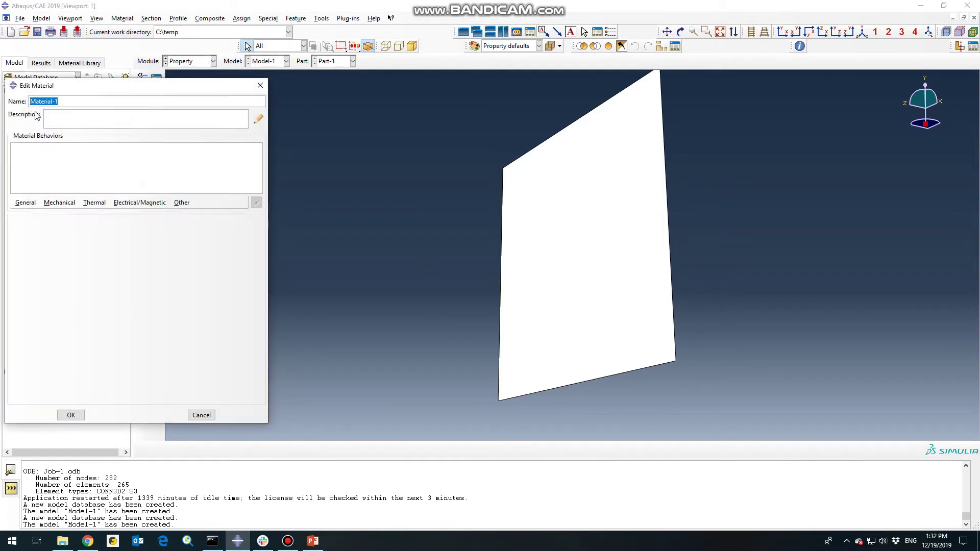
pyautogui.moveTo(58, 102); pyautogui.dragTo(32, 104)
pyautogui.write('plane-1')
pyautogui.click(61, 204)
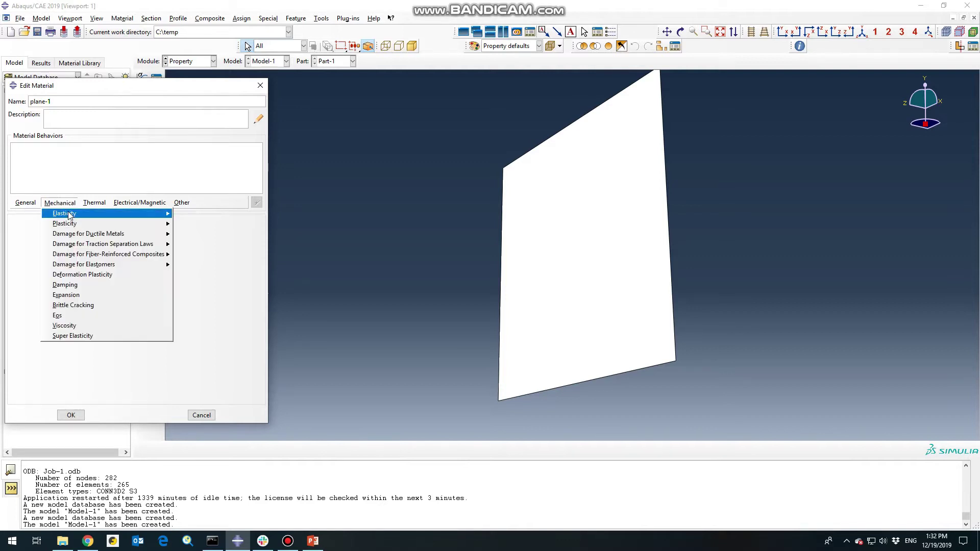
pyautogui.moveTo(71, 215)
pyautogui.click(191, 213)
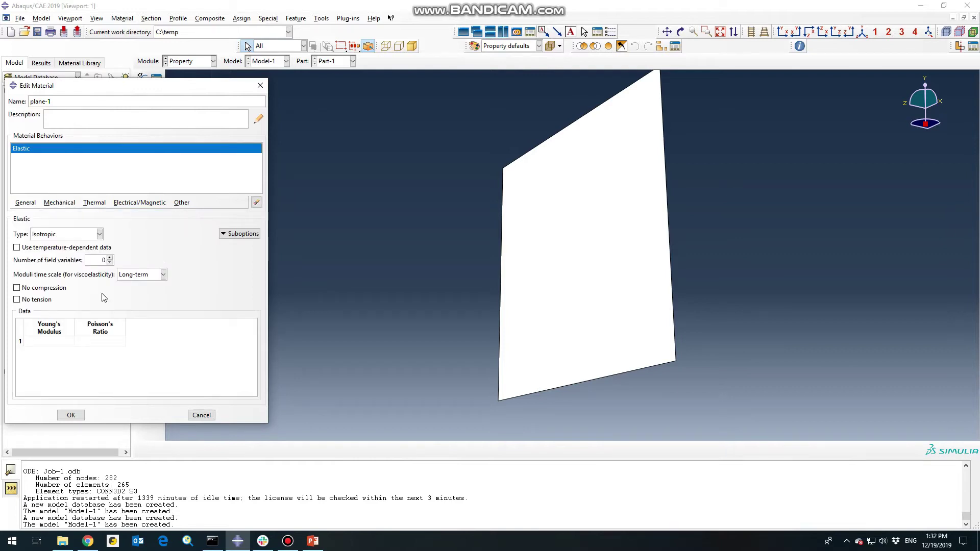
pyautogui.click(46, 342)
pyautogui.write('210e03')
pyautogui.click(84, 342)
pyautogui.write('0.3')
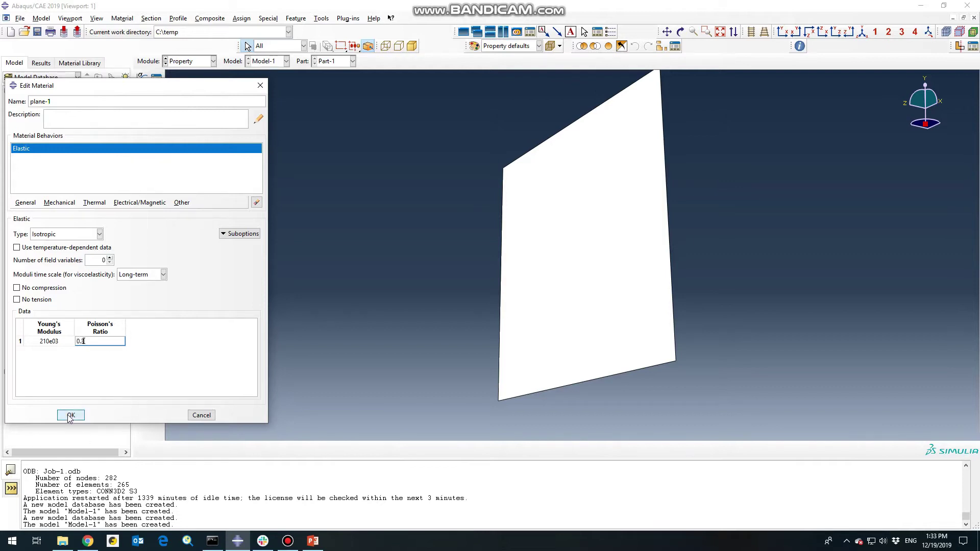
pyautogui.click(70, 414)
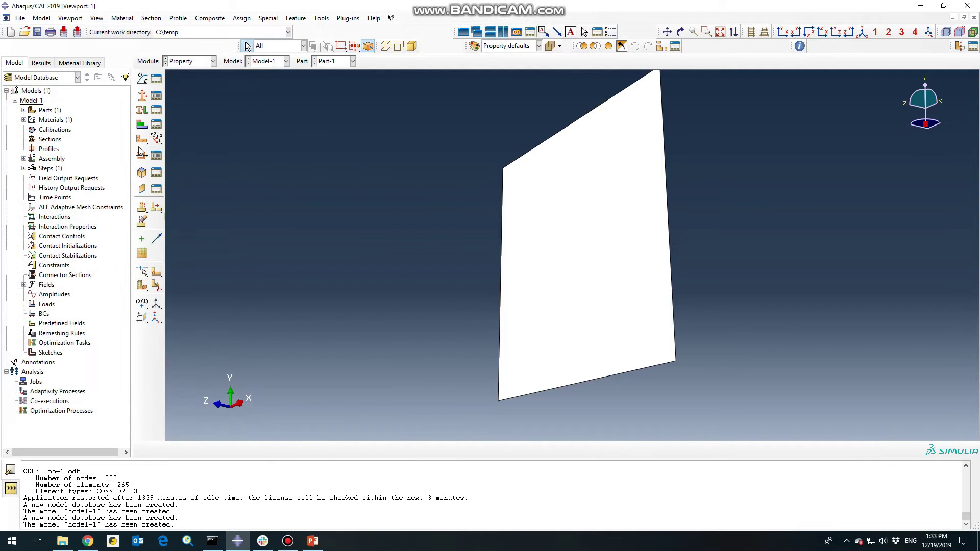
# Step: Create Section-1 as a homogeneous shell section and continue to its thickness and material
pyautogui.click(144, 96)
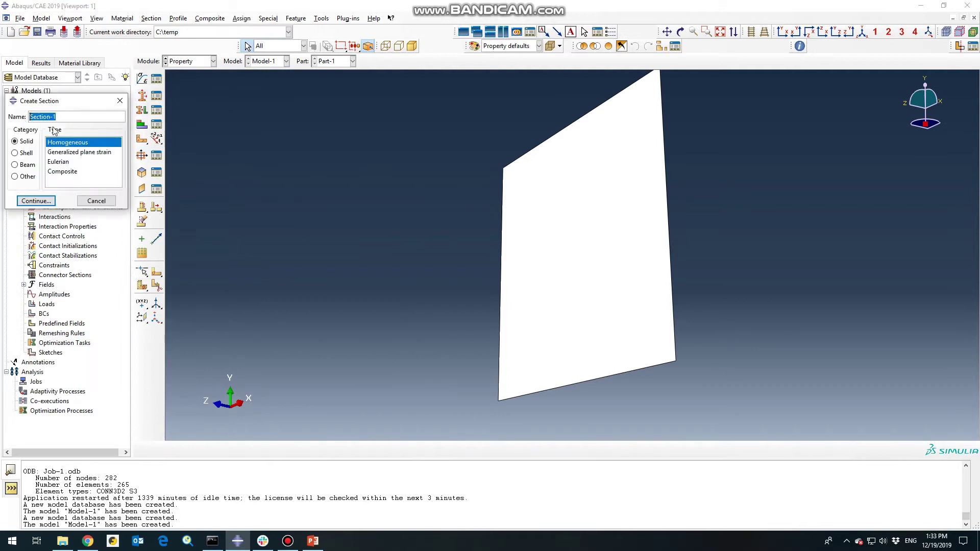
pyautogui.click(15, 153)
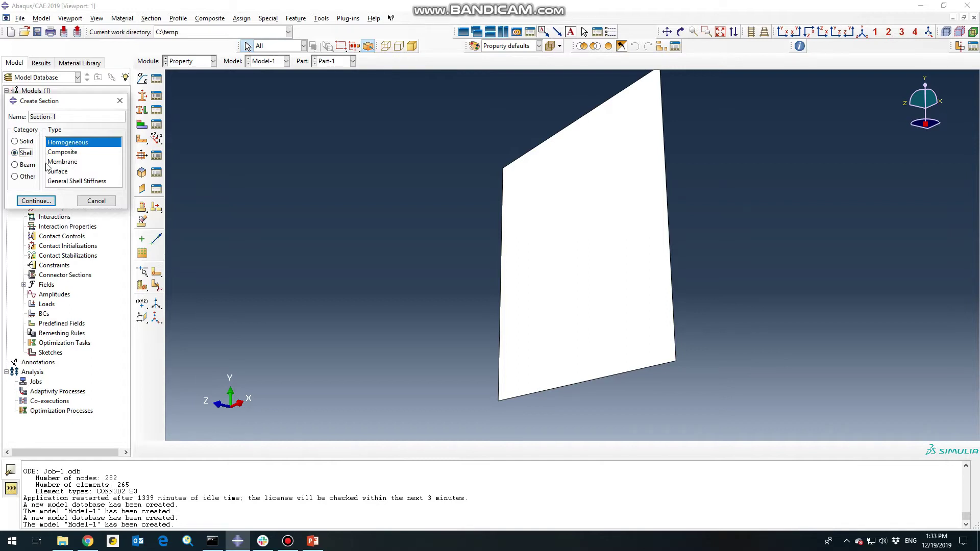
pyautogui.click(37, 201)
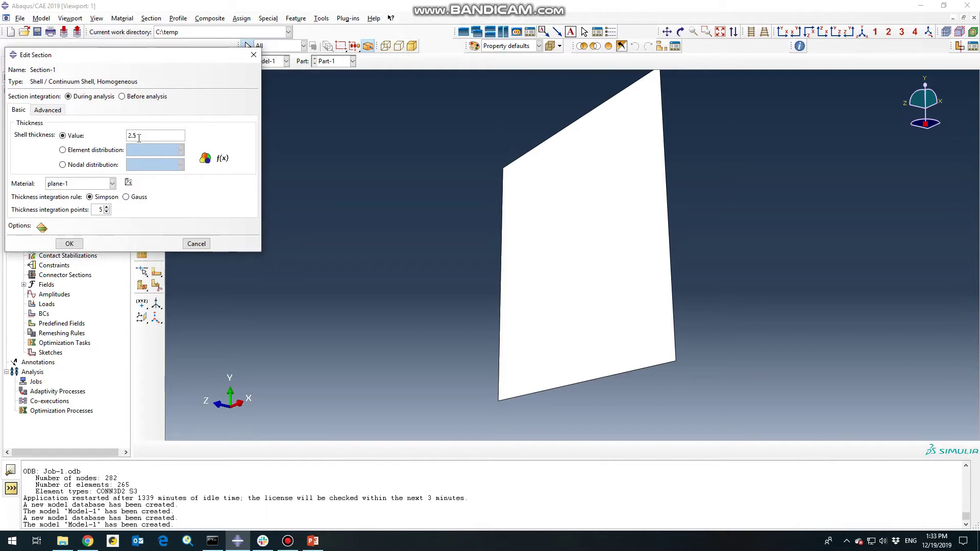
# Step: Assign Section-1 to the whole plate face and expand Parts in the model tree
pyautogui.click(73, 245)
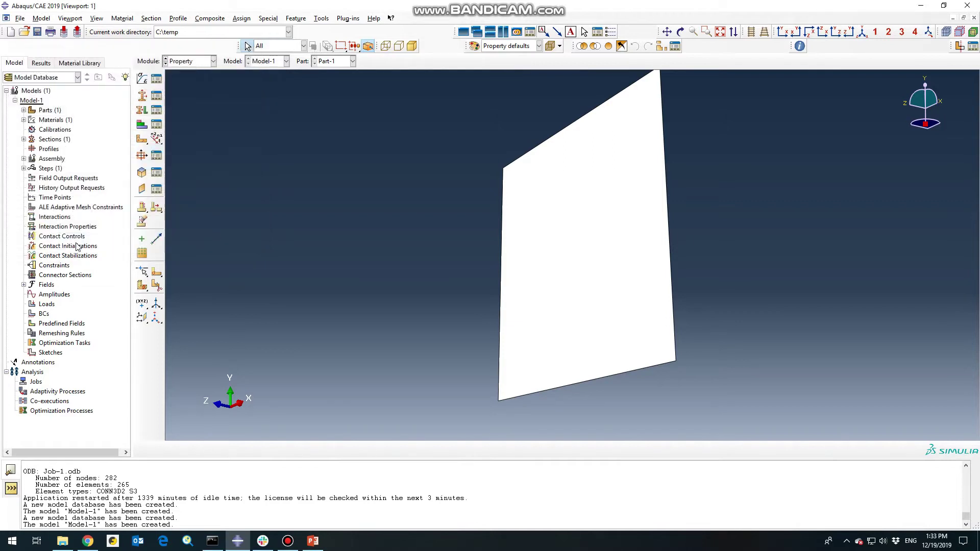
pyautogui.click(143, 111)
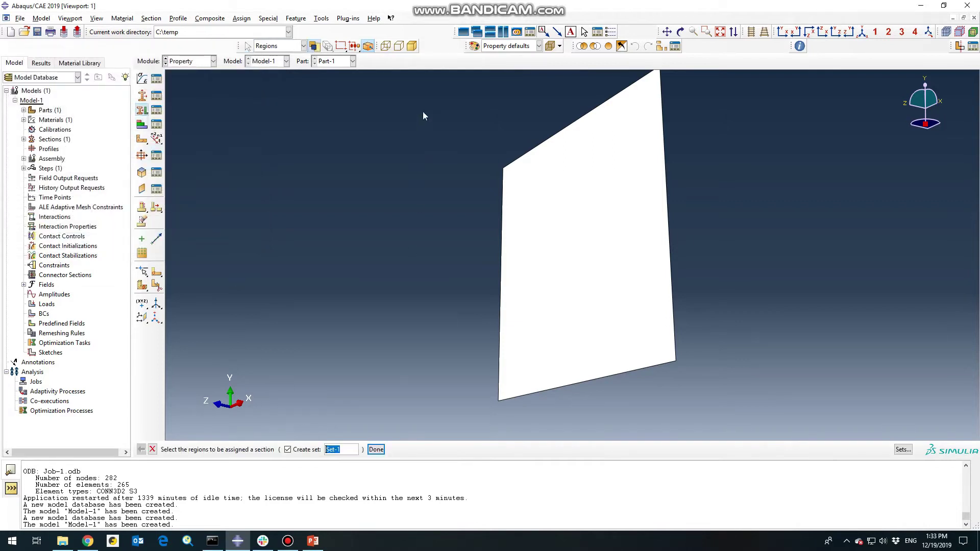
pyautogui.moveTo(431, 121); pyautogui.dragTo(707, 366)
pyautogui.middleClick(363, 285)
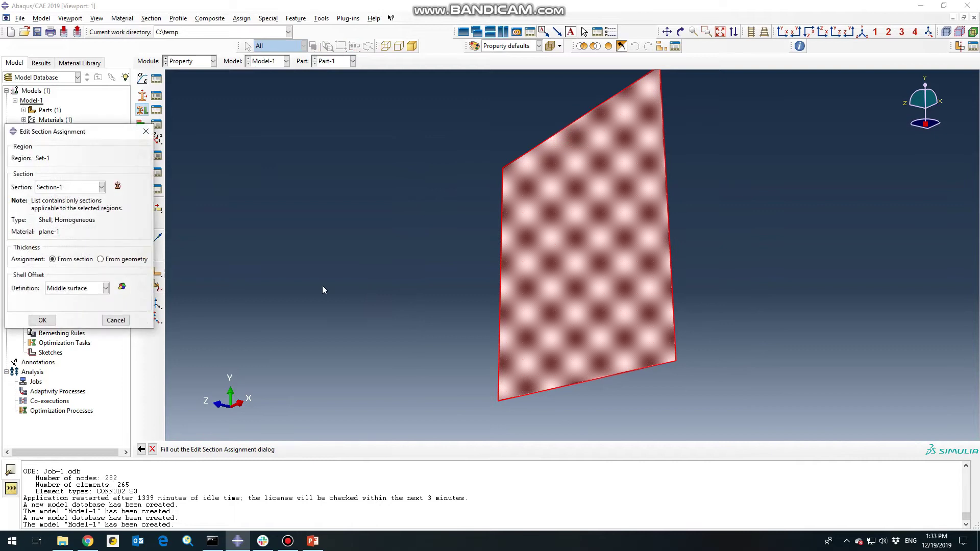
pyautogui.click(76, 188)
pyautogui.click(76, 198)
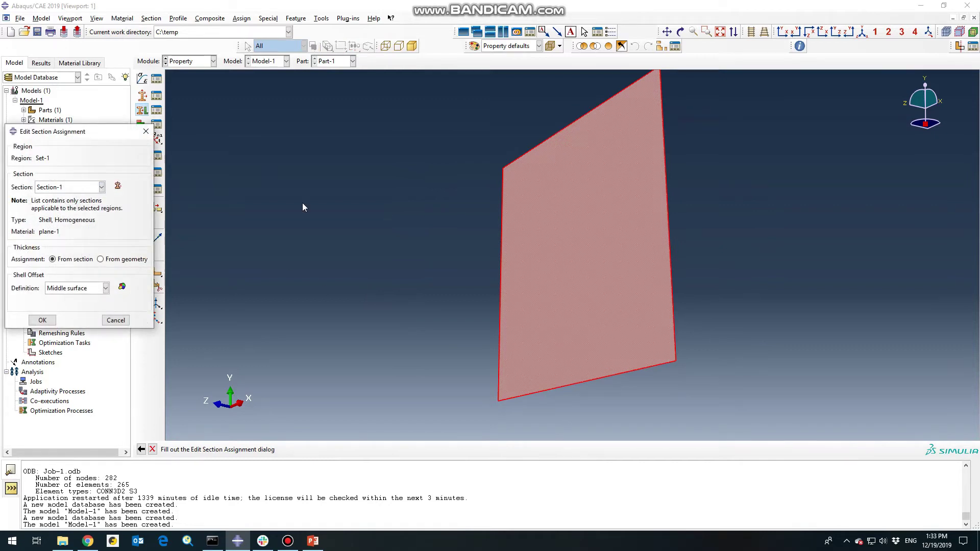
pyautogui.click(50, 323)
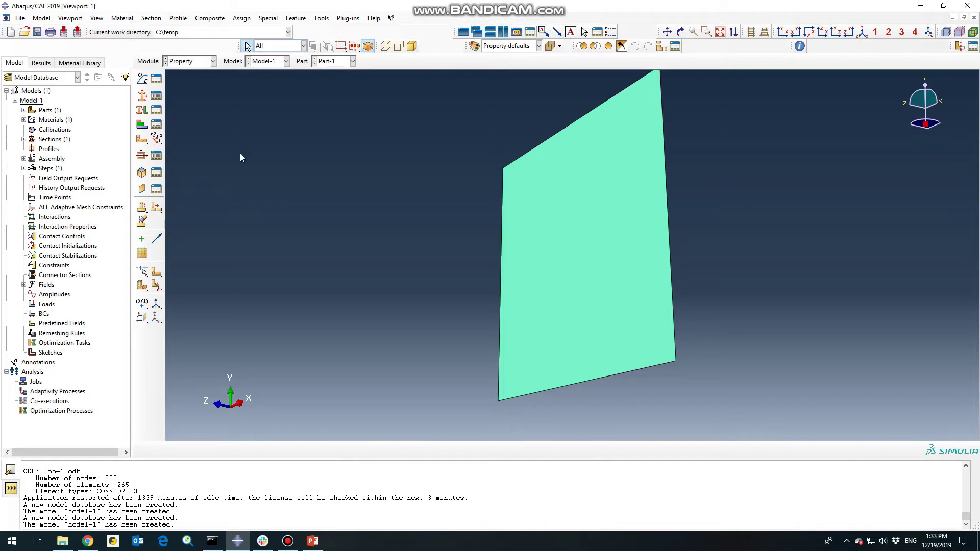
pyautogui.click(24, 110)
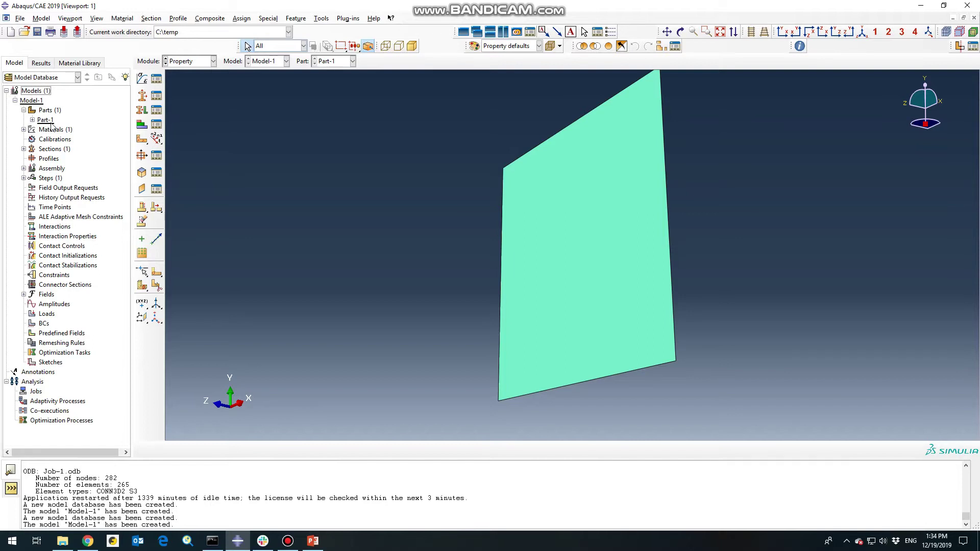
# Step: Copy Part-1 from the model tree and name the copy Part-2
pyautogui.doubleClick(45, 120)
pyautogui.rightClick(45, 121)
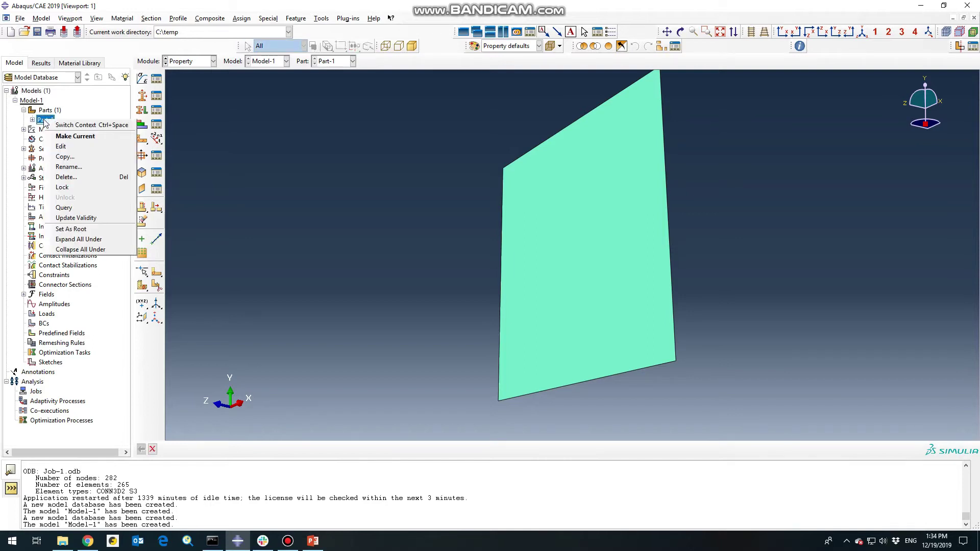
pyautogui.click(82, 159)
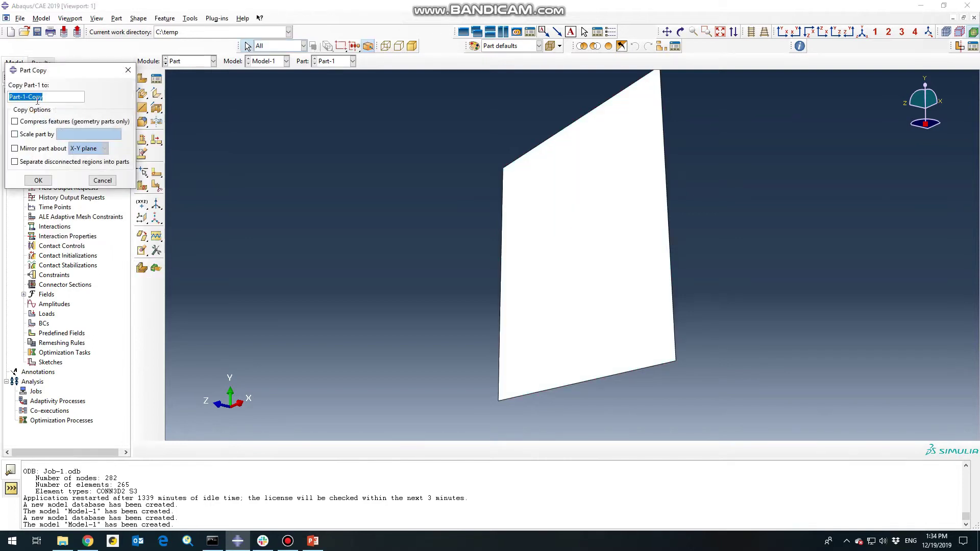
pyautogui.moveTo(43, 97); pyautogui.dragTo(24, 100)
pyautogui.write('2')
pyautogui.click(38, 181)
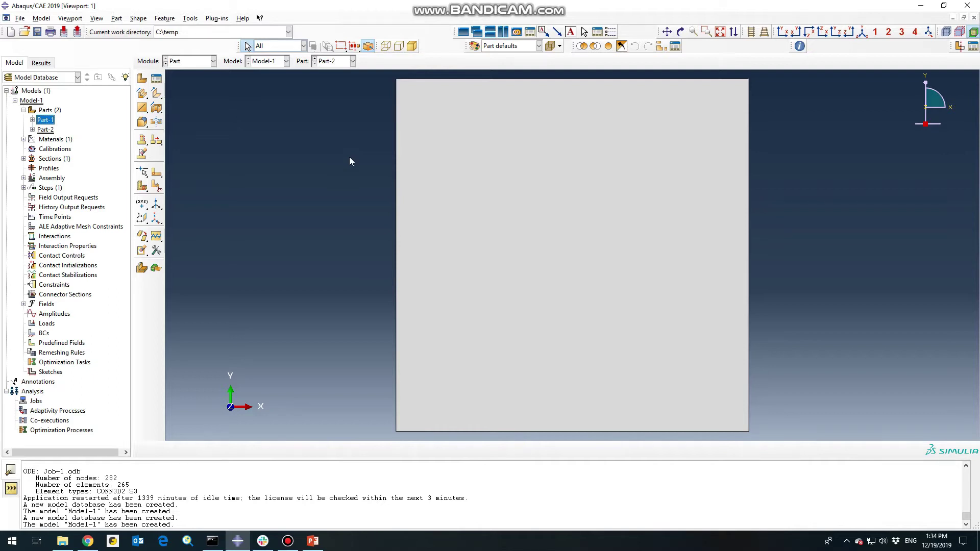
# Step: In the Assembly module, add dependent instances of Part-1 and Part-2
pyautogui.click(199, 63)
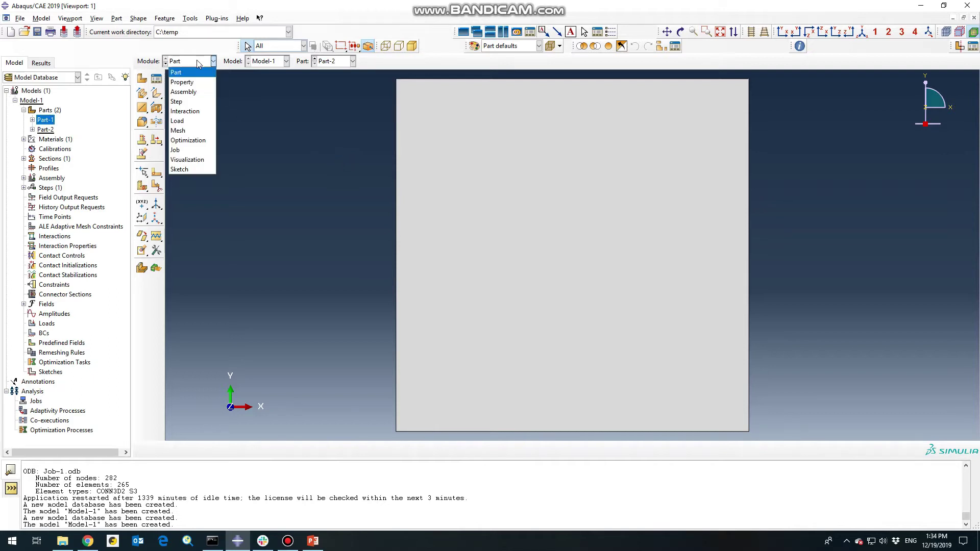
pyautogui.click(186, 90)
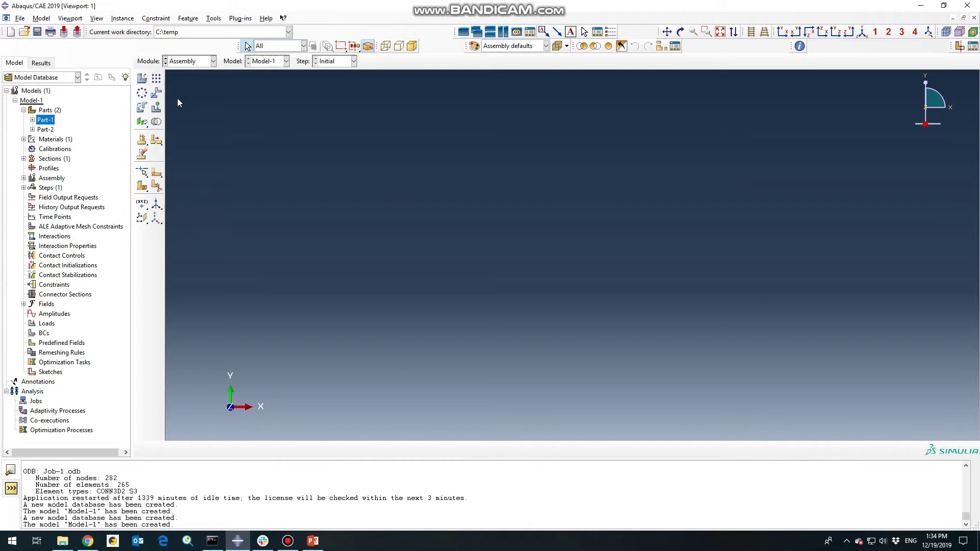
pyautogui.click(141, 79)
pyautogui.click(33, 198)
pyautogui.keyDown('shift'); pyautogui.click(34, 209); pyautogui.keyUp('shift')
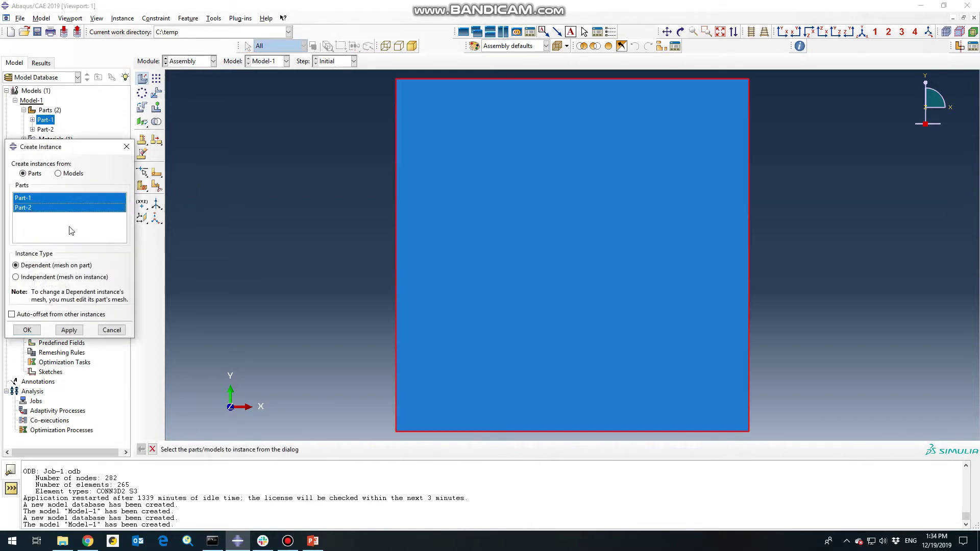
pyautogui.click(28, 331)
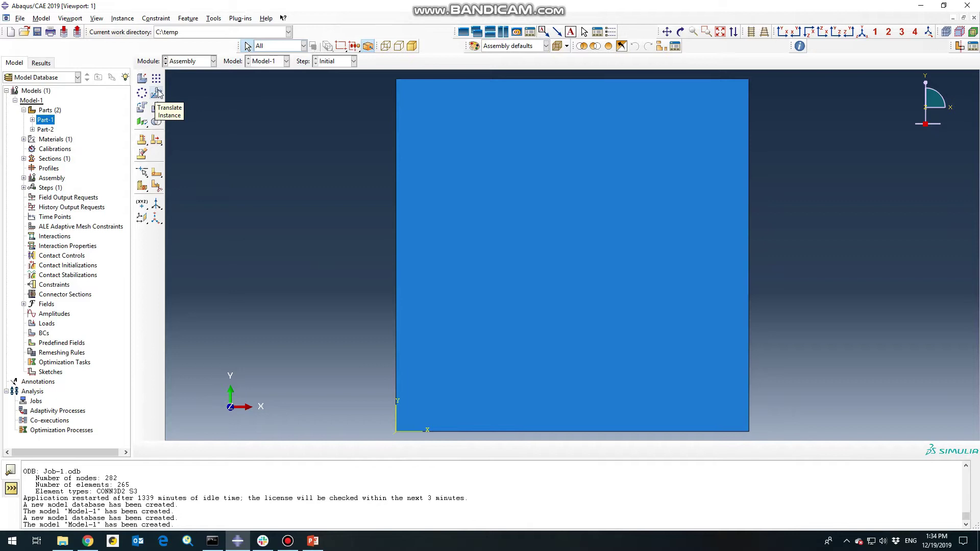
# Step: Translate Part-2-1 from its bottom-left to its top-left corner, placing it atop Part-1
pyautogui.click(157, 98)
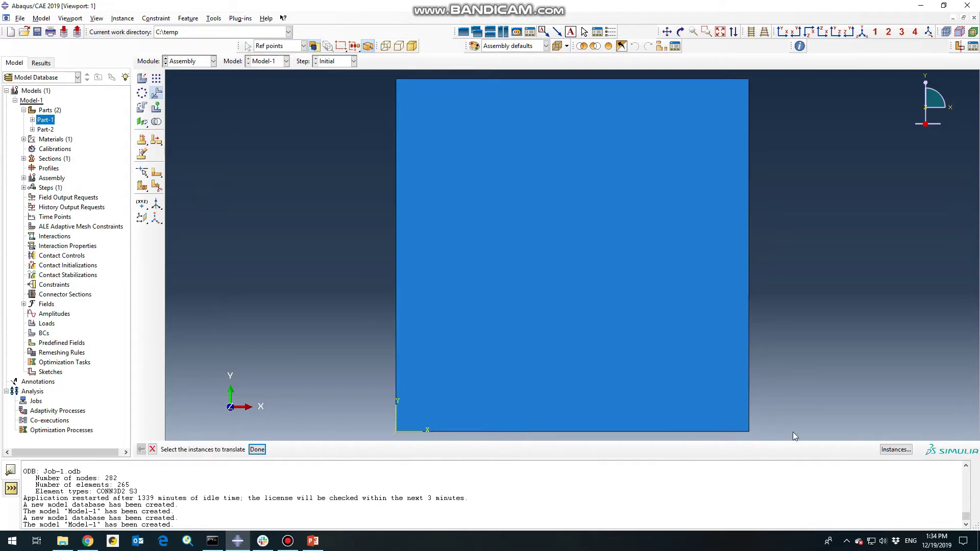
pyautogui.click(895, 450)
pyautogui.click(21, 122)
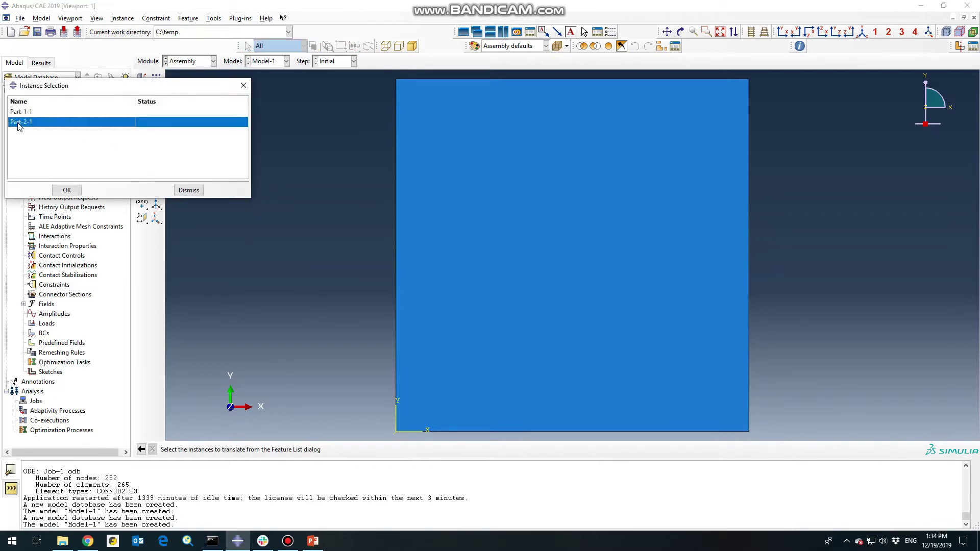
pyautogui.click(67, 191)
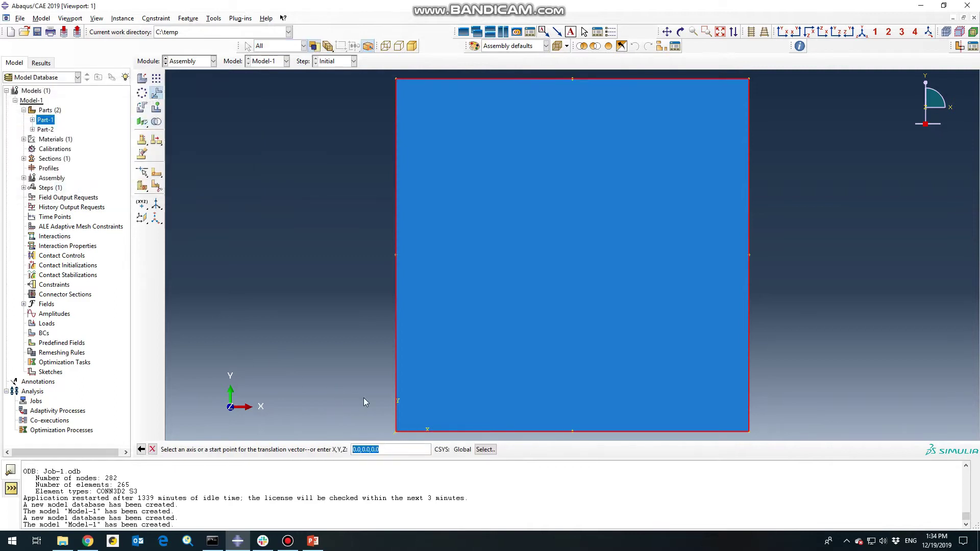
pyautogui.click(396, 431)
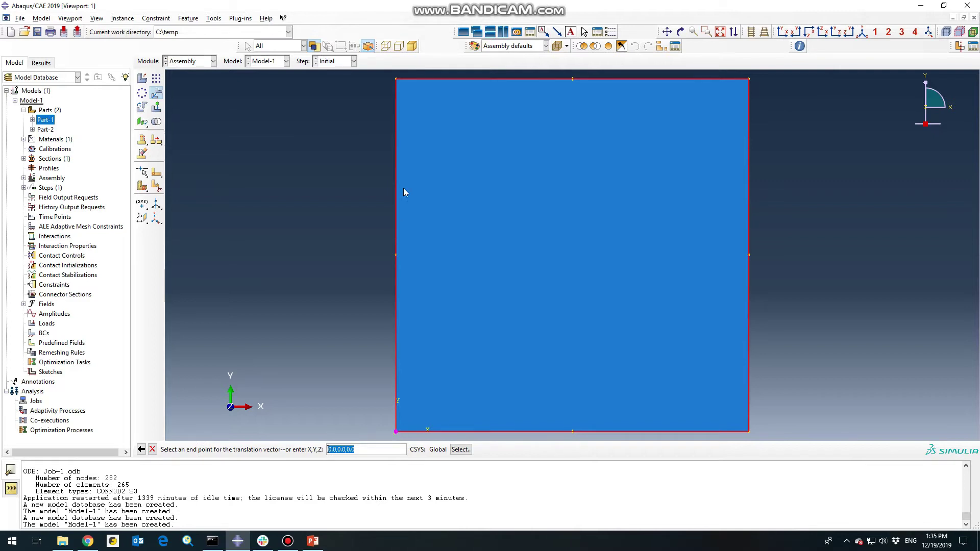
pyautogui.click(396, 78)
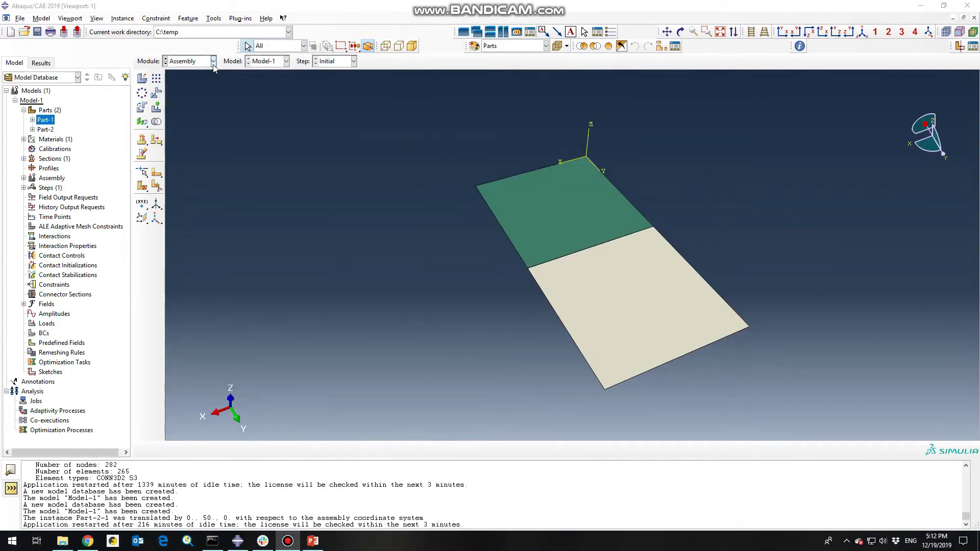
# Step: In the Step module, start a Static, General analysis step
pyautogui.click(214, 61)
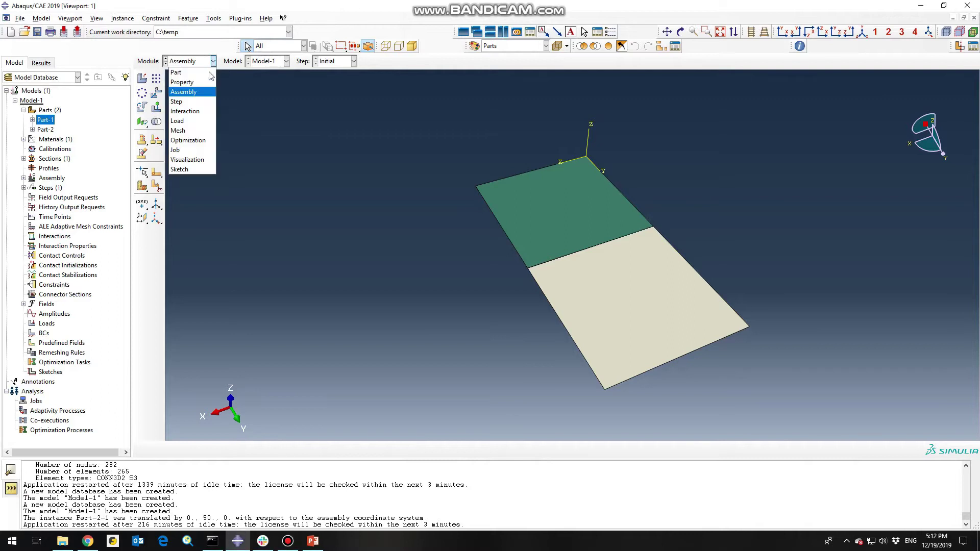
pyautogui.click(189, 100)
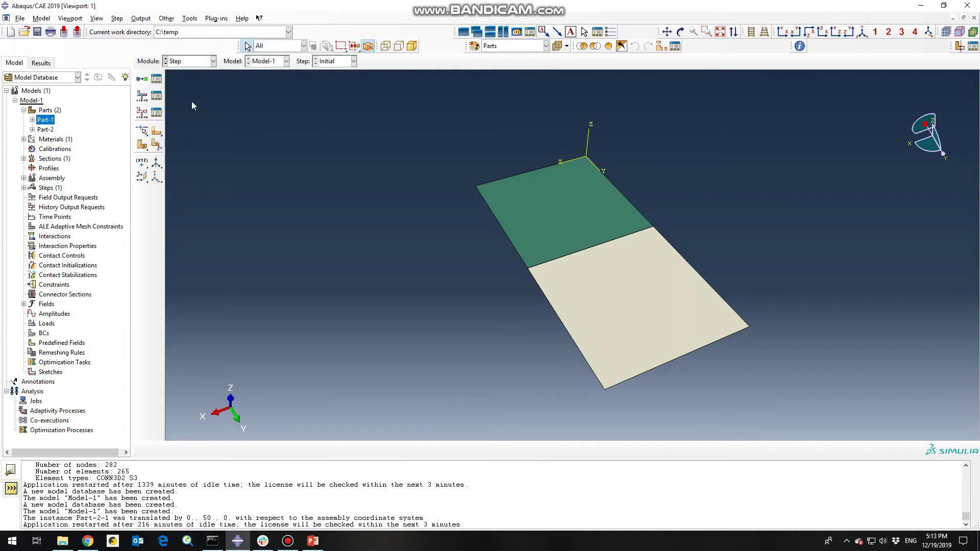
pyautogui.click(142, 79)
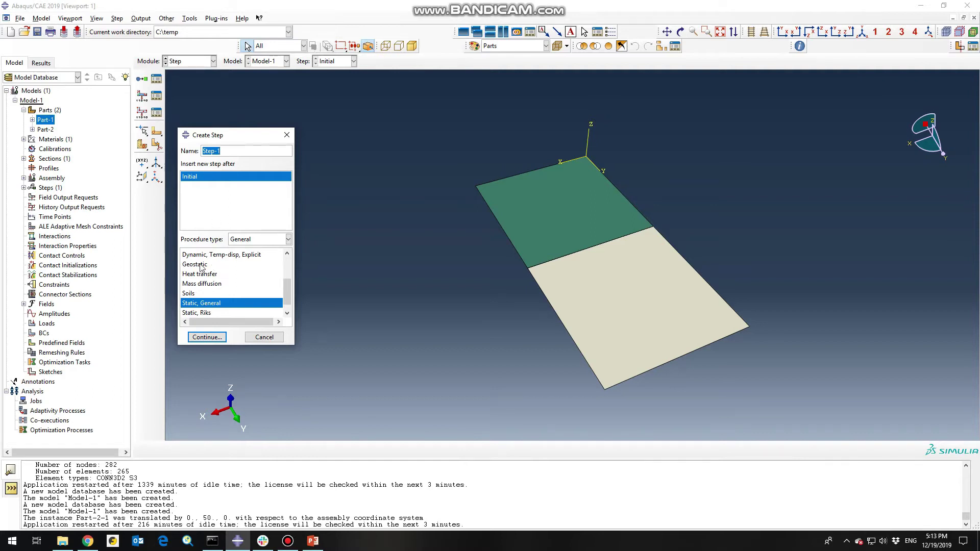
pyautogui.click(203, 338)
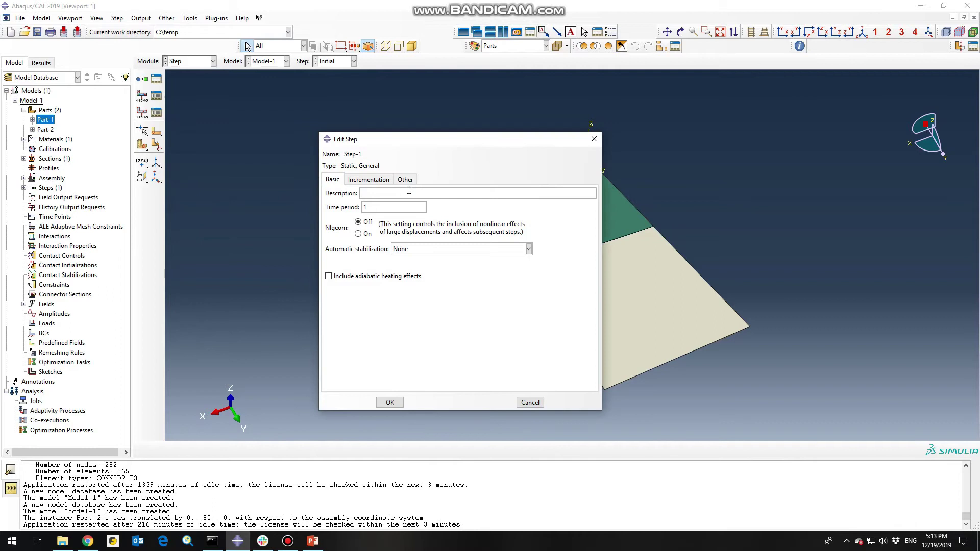
# Step: Set the step's initial, minimum and maximum increment sizes to 0.1
pyautogui.click(359, 183)
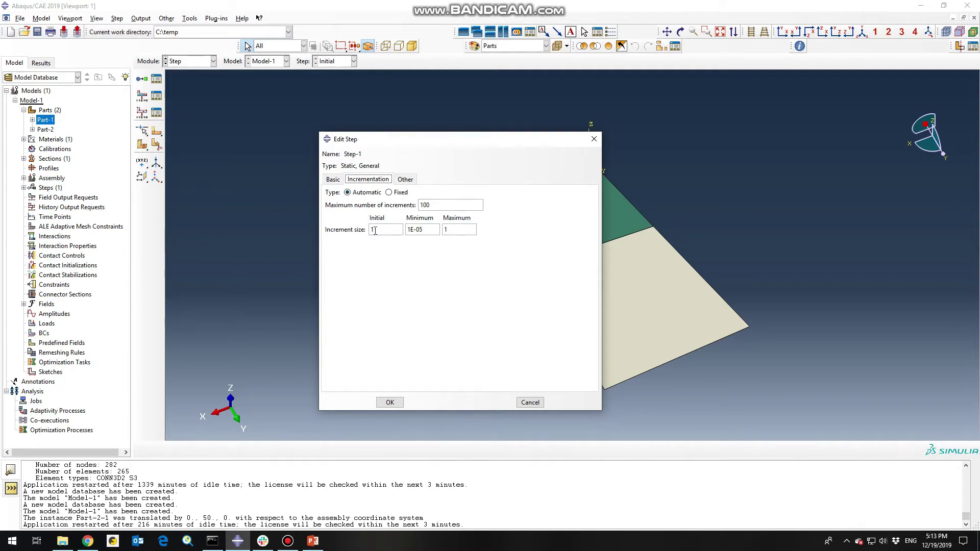
pyautogui.moveTo(374, 231); pyautogui.dragTo(371, 231)
pyautogui.write('0.')
pyautogui.moveTo(431, 230); pyautogui.dragTo(407, 230)
pyautogui.write('0.1')
pyautogui.moveTo(450, 230); pyautogui.dragTo(445, 231)
pyautogui.click(337, 181)
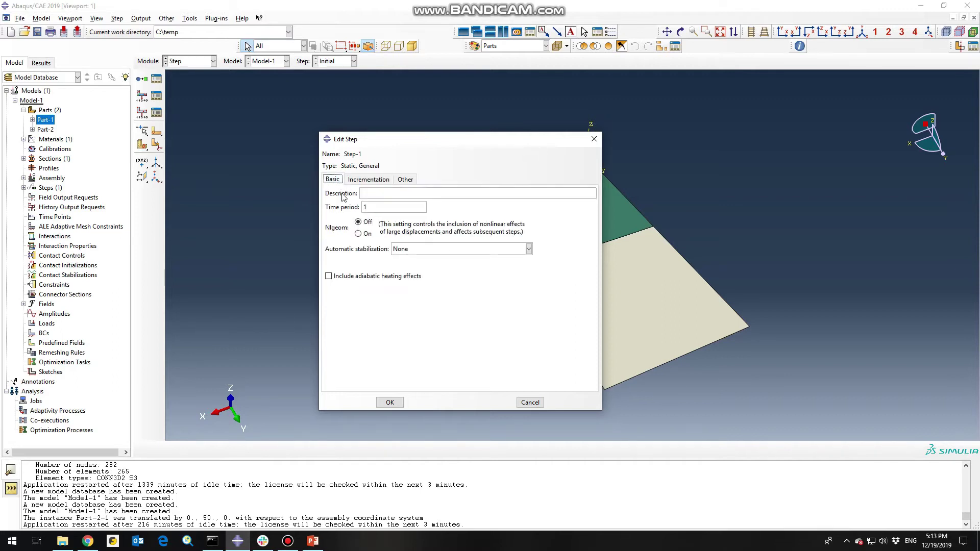
pyautogui.click(374, 184)
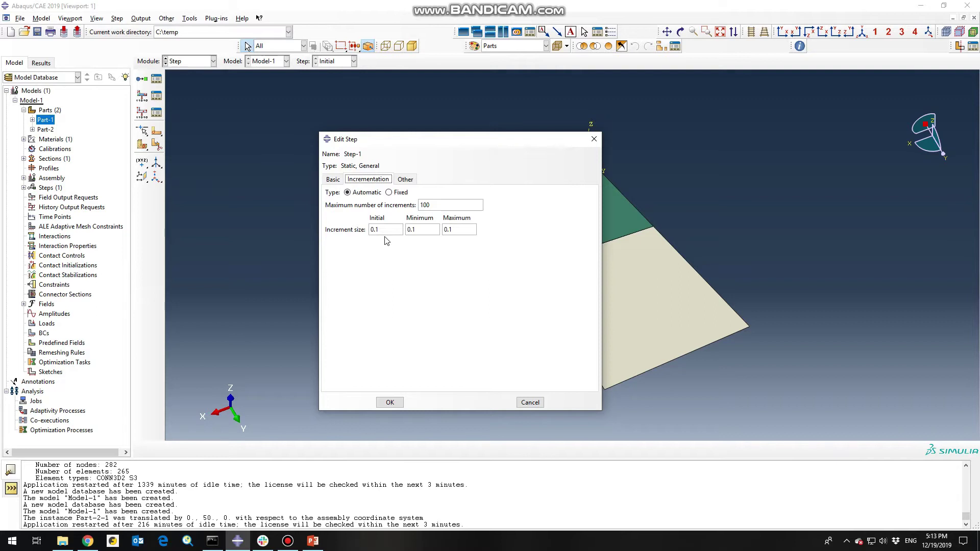
# Step: Confirm Step-1 and switch to the Interaction module
pyautogui.click(390, 402)
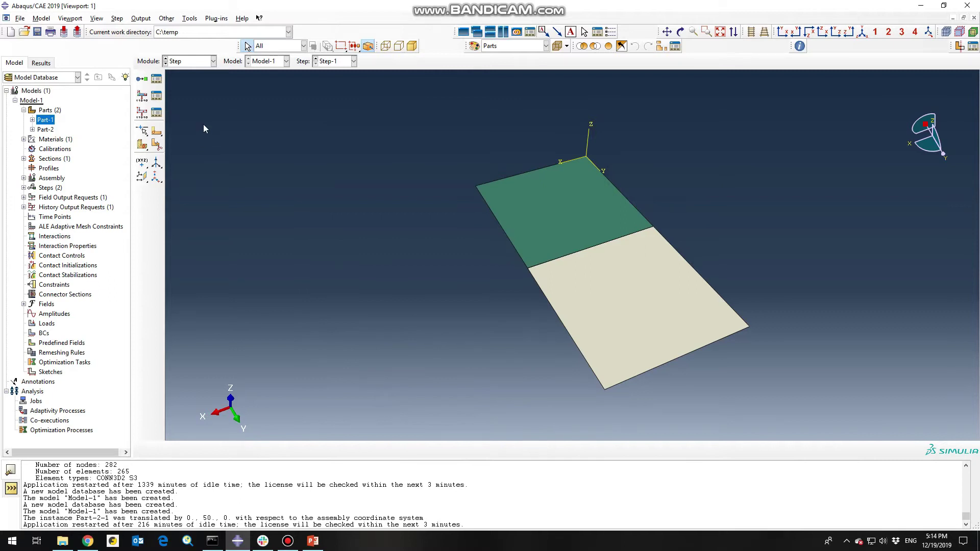
pyautogui.click(193, 62)
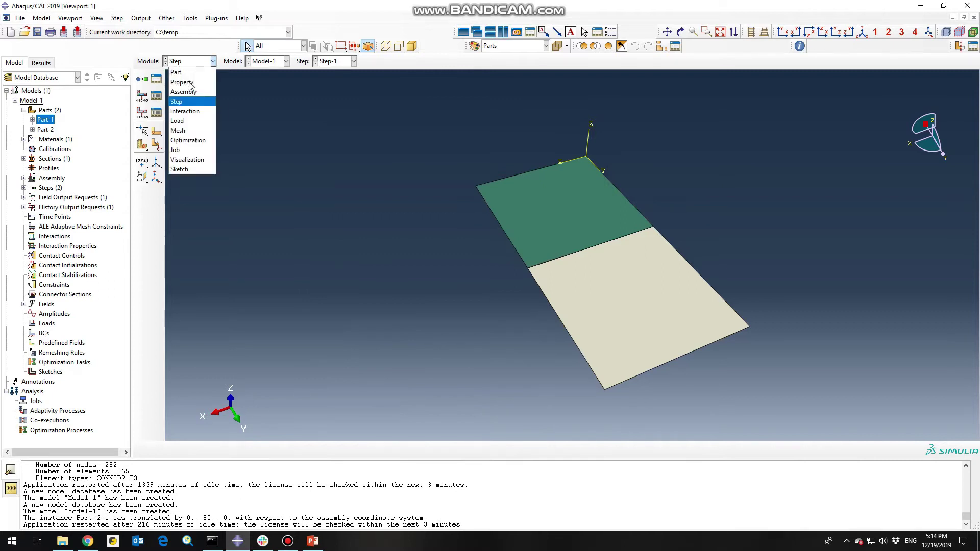
pyautogui.click(192, 112)
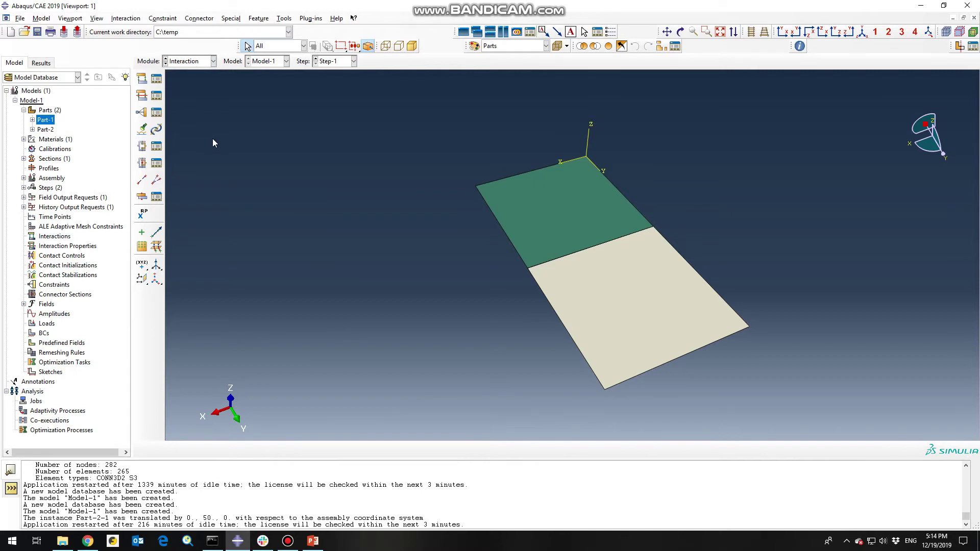
# Step: Make Part-1-1 a display body constraint with no motion
pyautogui.click(142, 113)
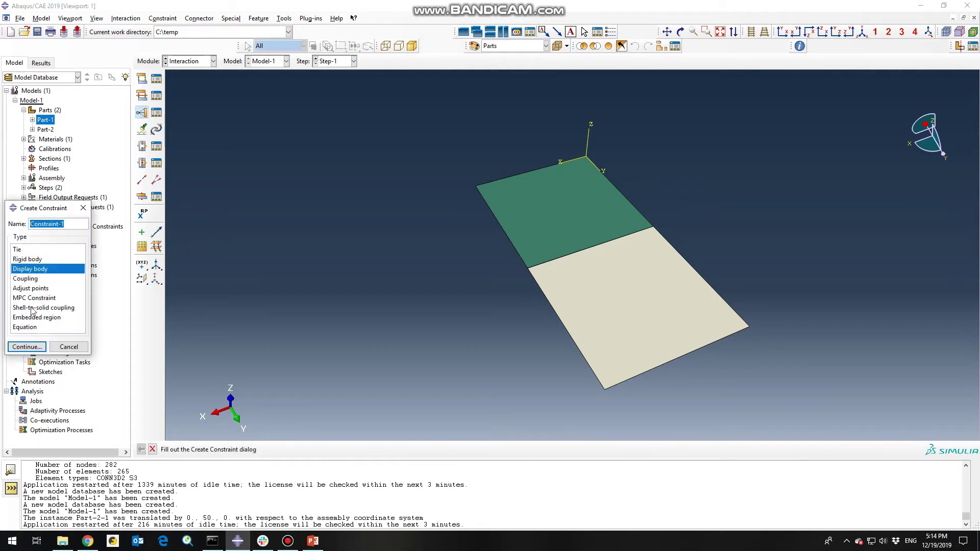
pyautogui.click(28, 347)
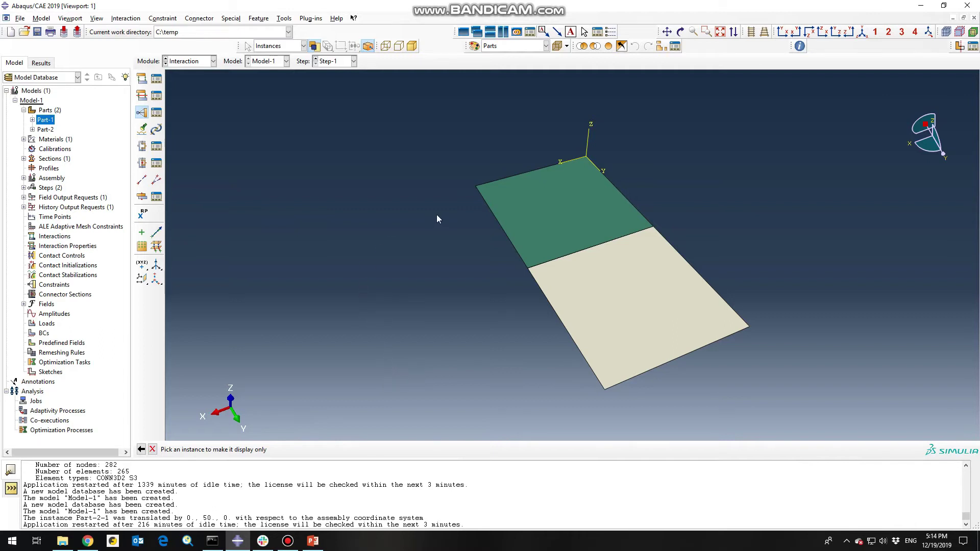
pyautogui.click(551, 210)
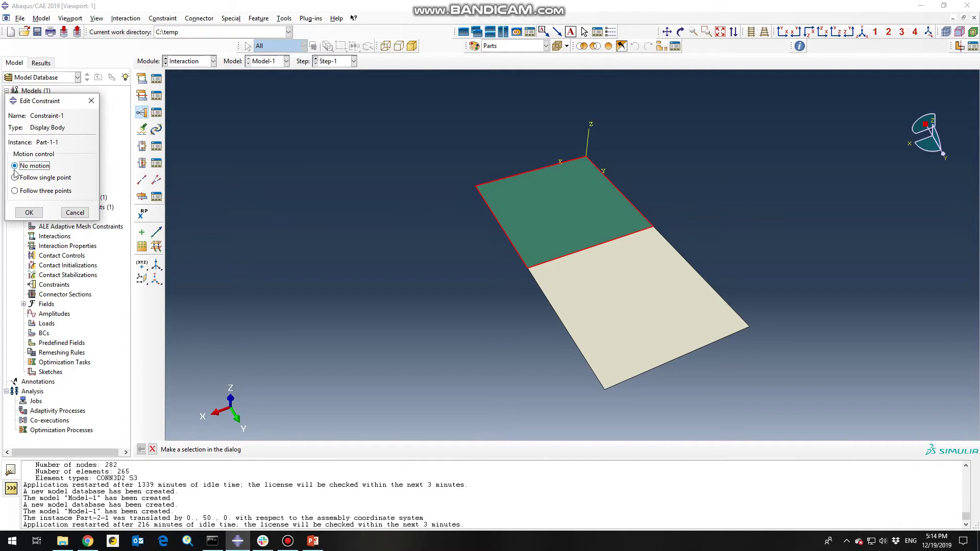
pyautogui.click(34, 214)
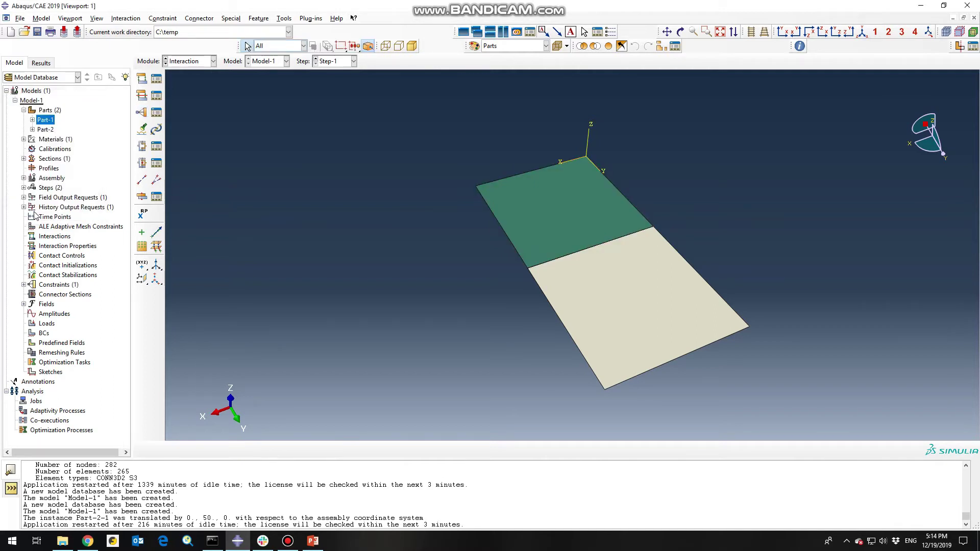
# Step: Start a single-point display body constraint on Part-2-1, then cancel it
pyautogui.click(141, 114)
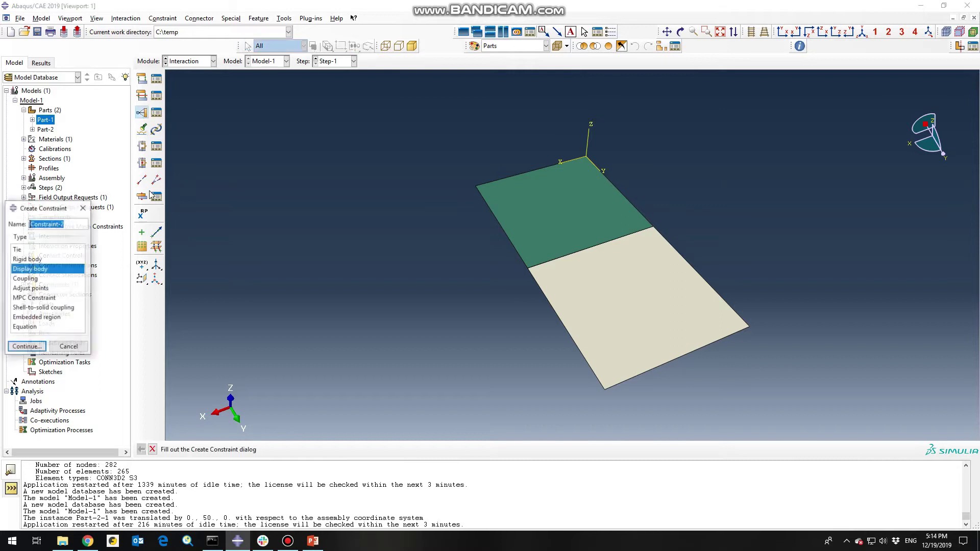
pyautogui.click(28, 347)
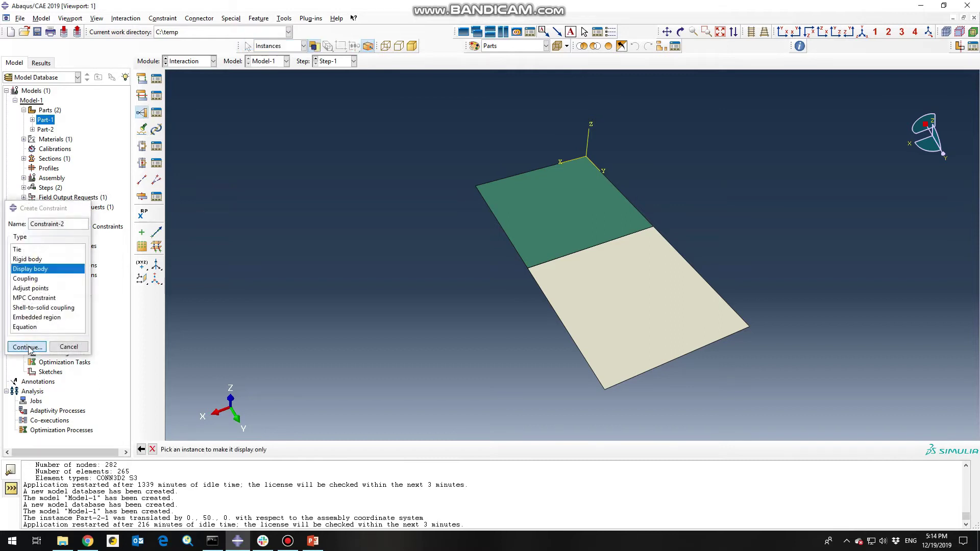
pyautogui.click(610, 291)
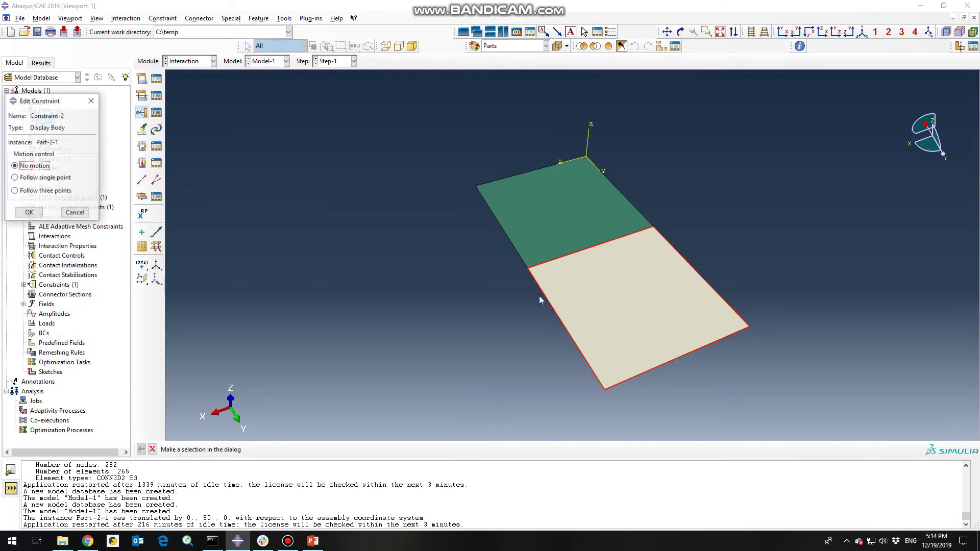
pyautogui.click(30, 178)
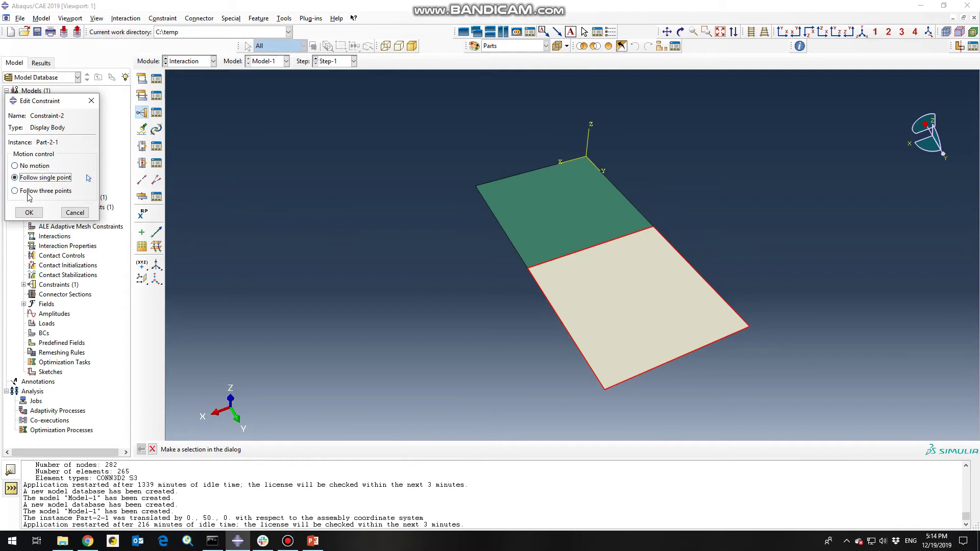
pyautogui.click(77, 212)
pyautogui.click(83, 176)
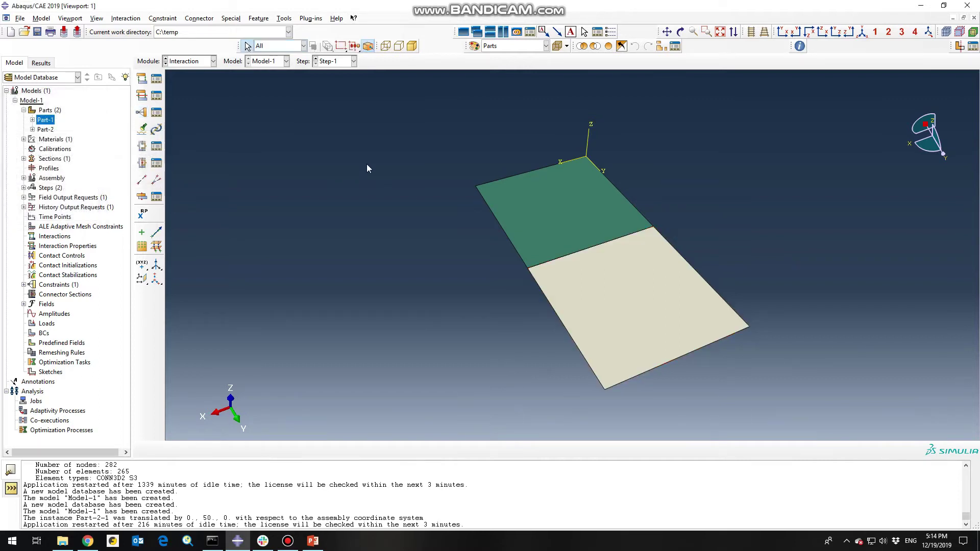
# Step: Place reference points at the right and left ends of the hinge
pyautogui.click(283, 21)
pyautogui.click(306, 39)
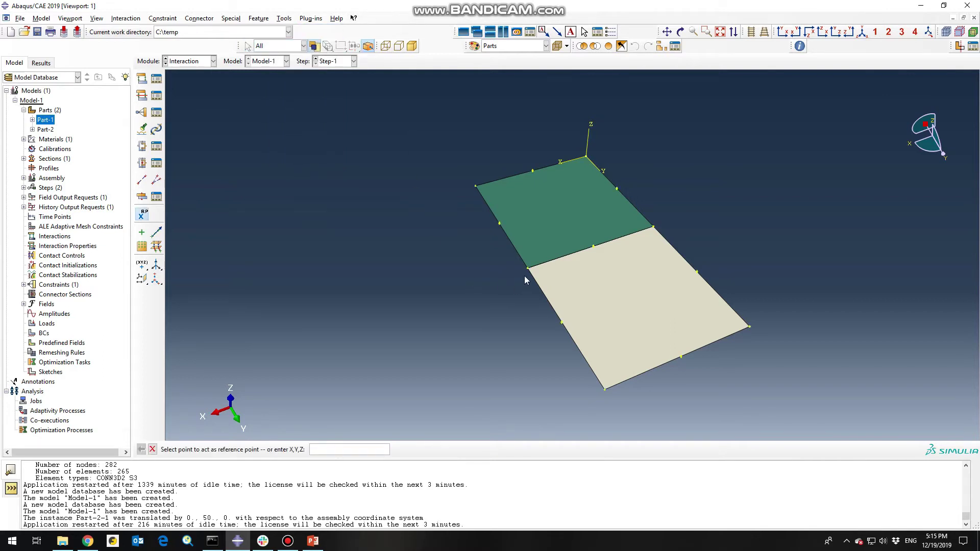
pyautogui.click(653, 228)
pyautogui.click(282, 20)
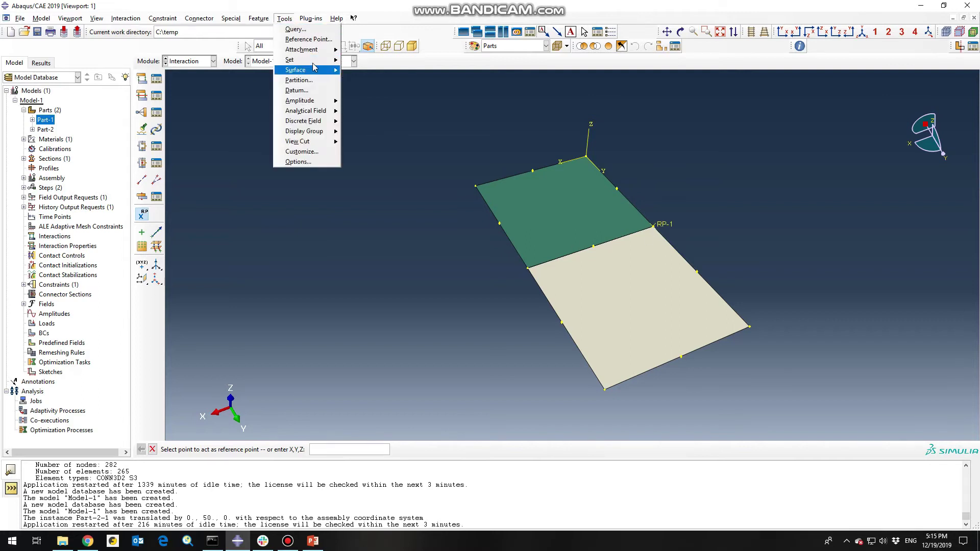
pyautogui.click(306, 39)
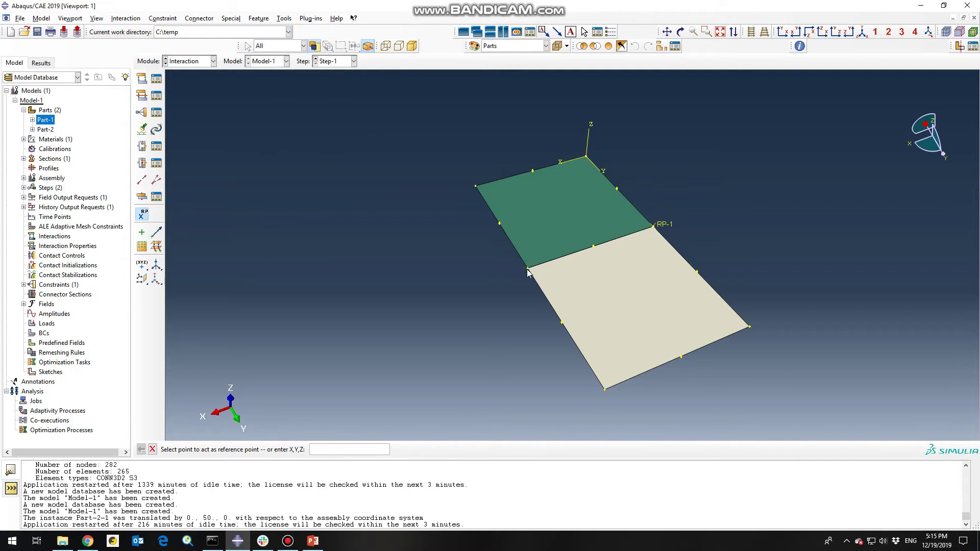
pyautogui.click(528, 266)
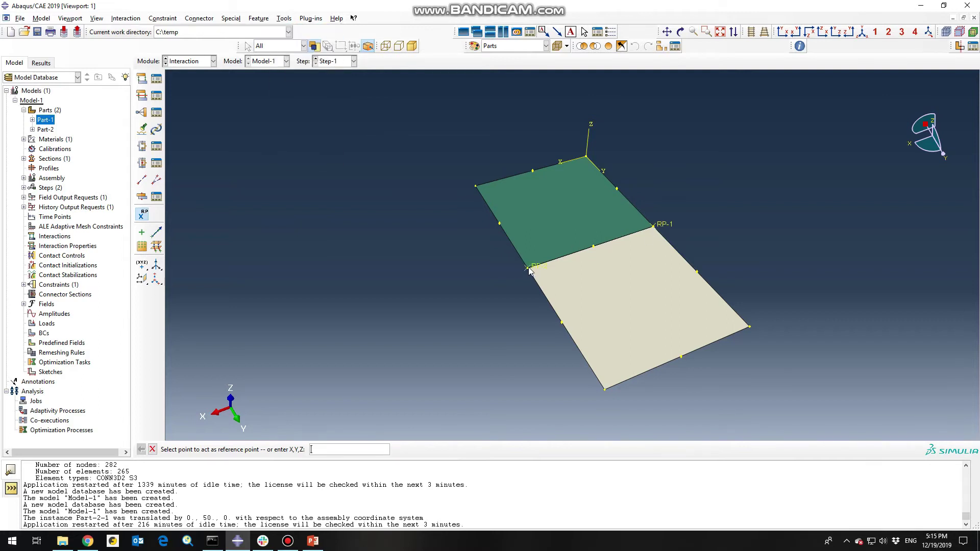
pyautogui.middleClick(400, 196)
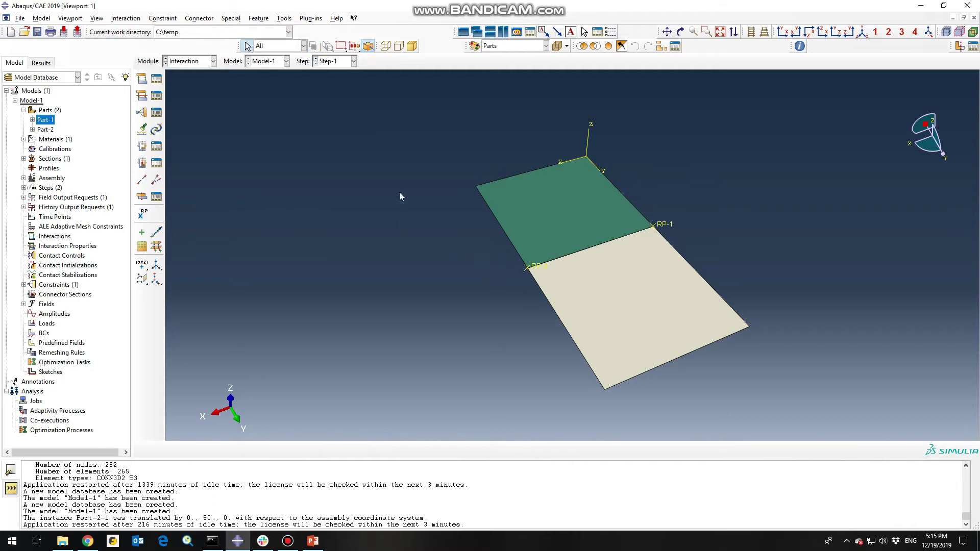
# Step: Make Part-2-1 a display body constraint following reference point RP-2
pyautogui.click(141, 112)
pyautogui.click(23, 347)
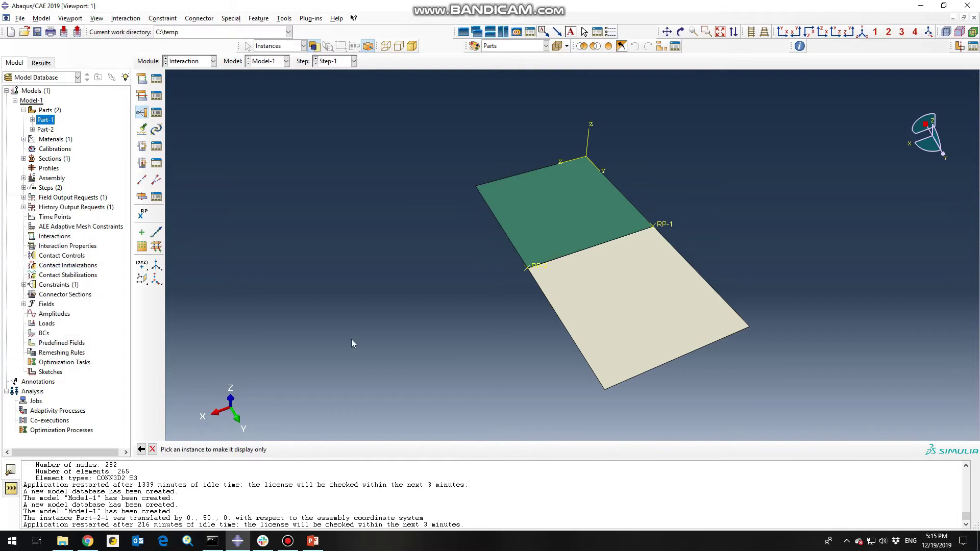
pyautogui.click(596, 274)
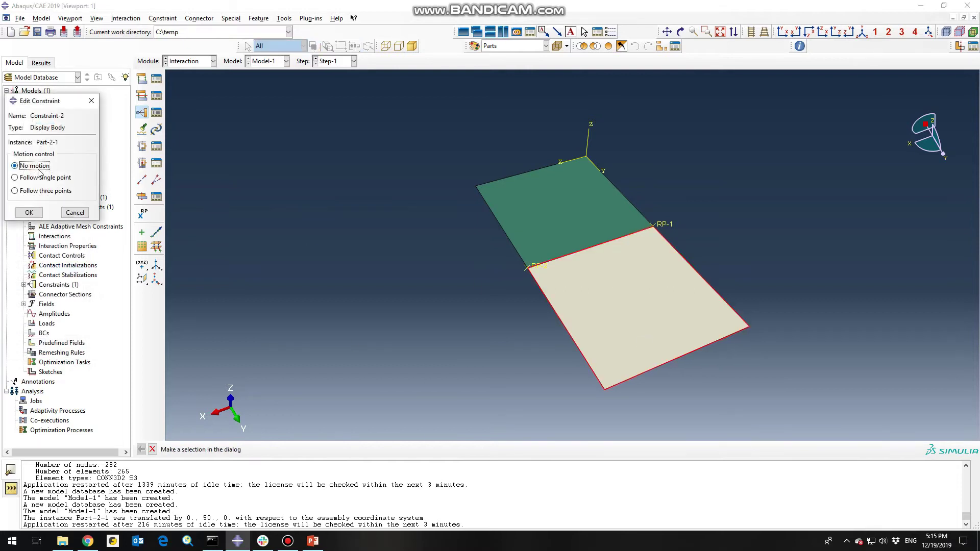
pyautogui.click(15, 178)
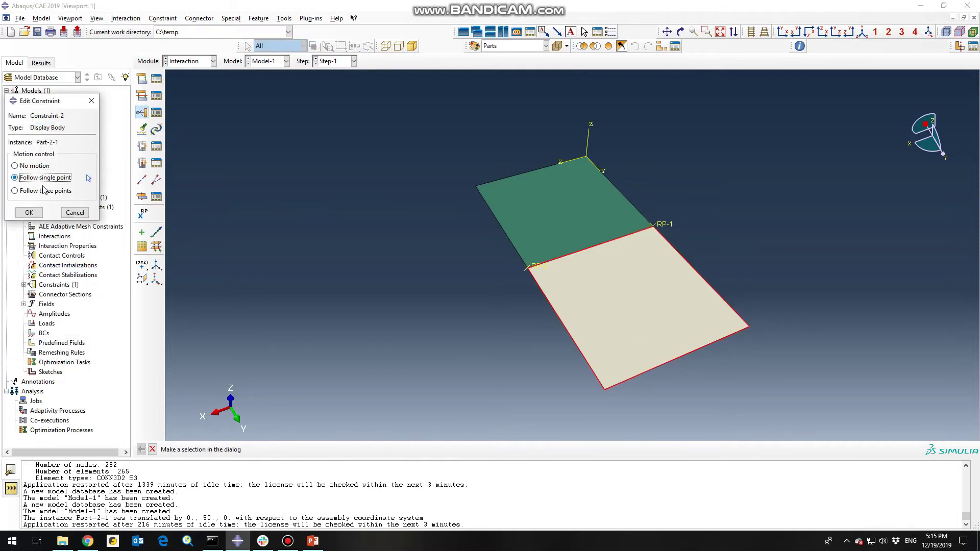
pyautogui.click(88, 179)
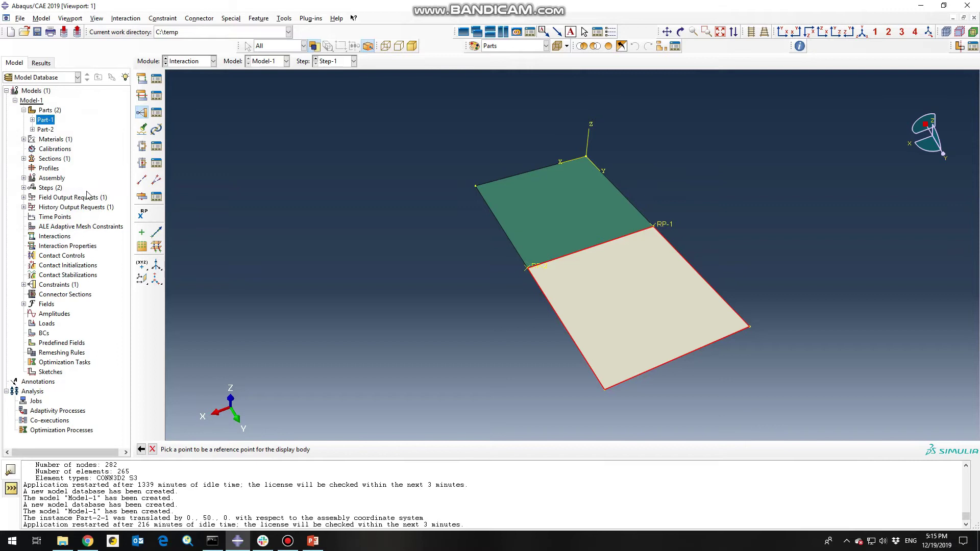
pyautogui.click(535, 269)
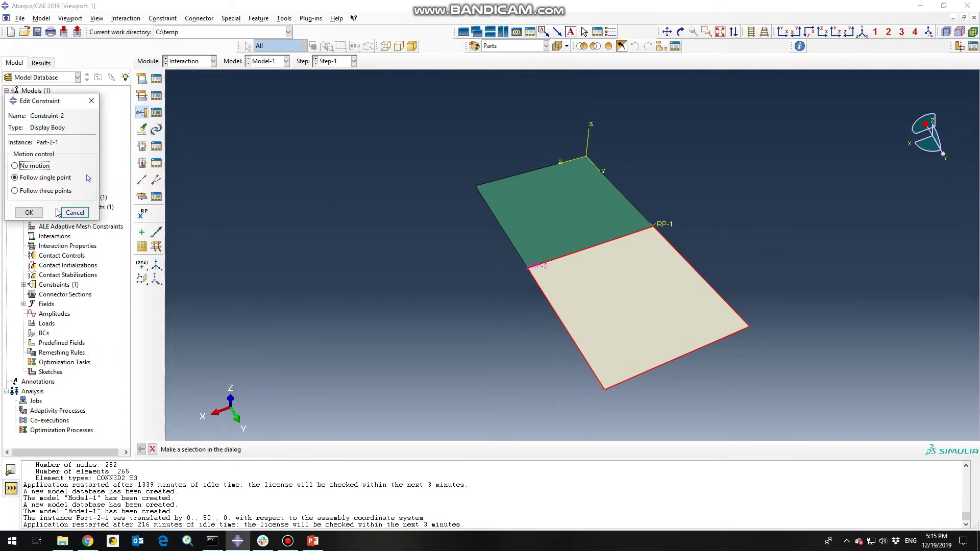
pyautogui.click(30, 213)
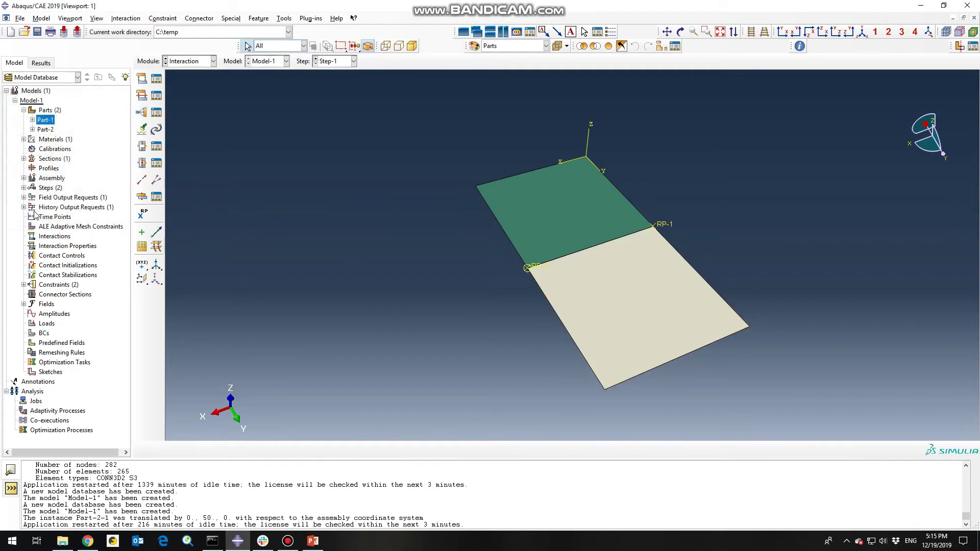
# Step: Hide the beige lower plate and create a wire feature connecting RP-1 to RP-2
pyautogui.click(595, 46)
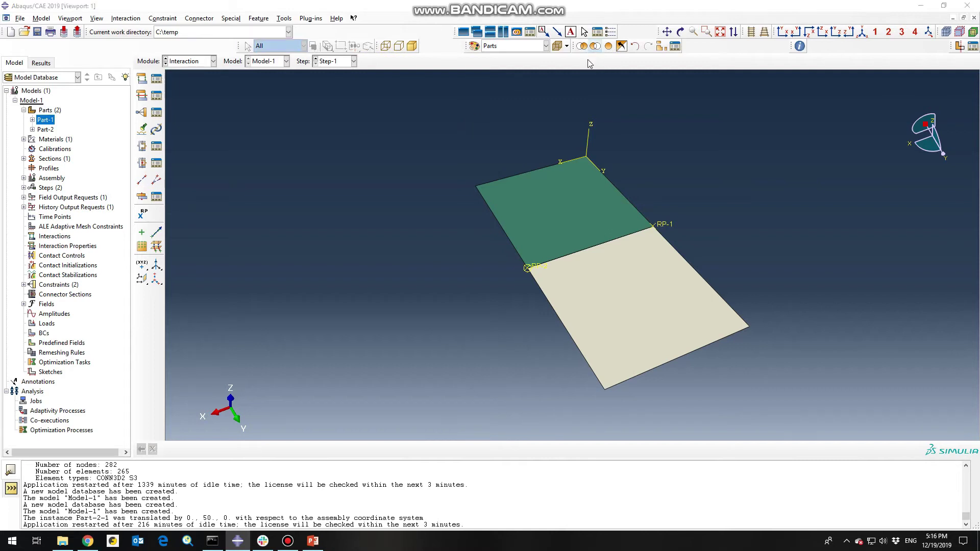
pyautogui.click(599, 311)
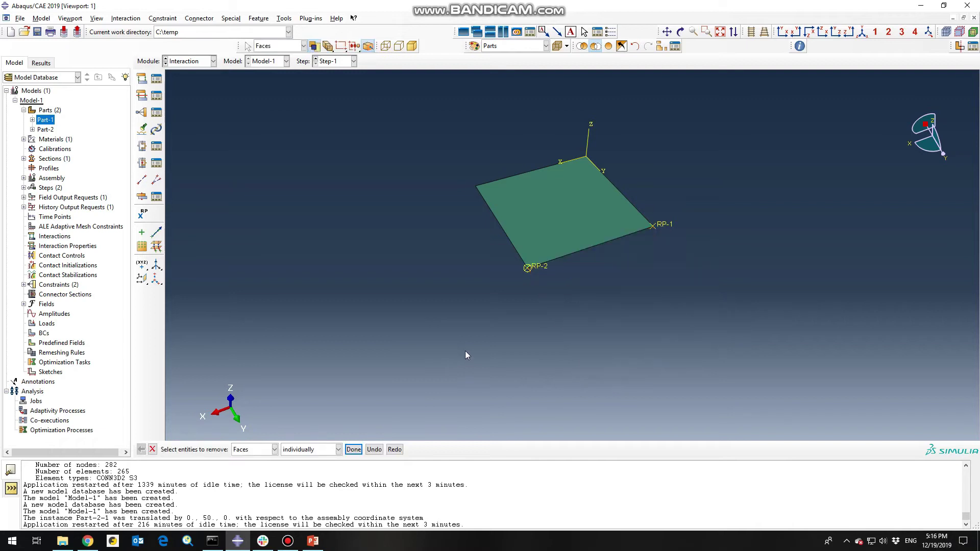
pyautogui.click(142, 179)
pyautogui.click(173, 201)
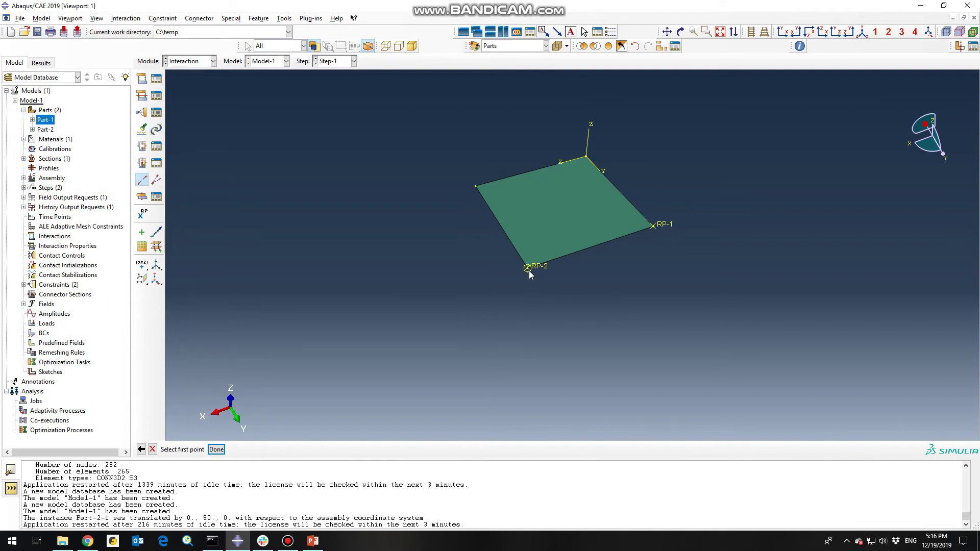
pyautogui.click(658, 226)
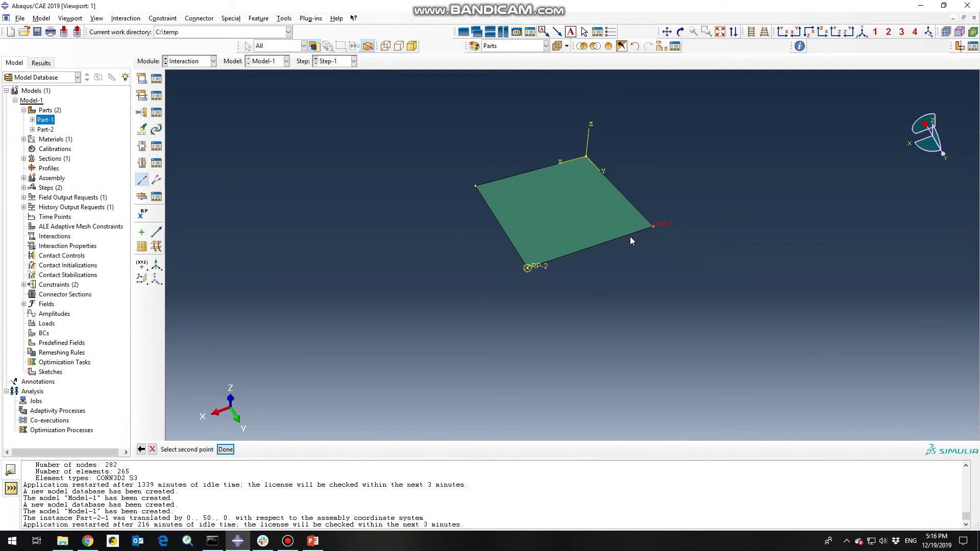
pyautogui.click(536, 270)
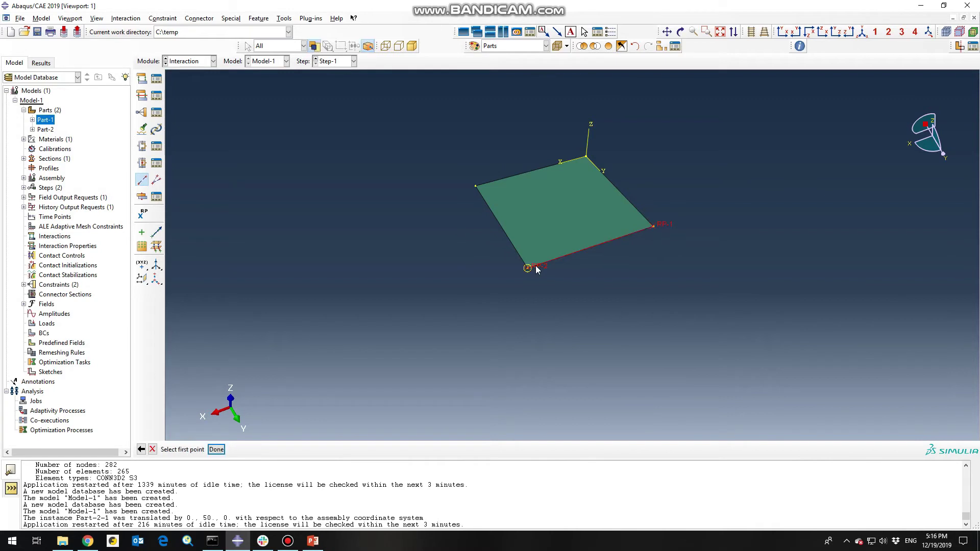
pyautogui.middleClick(364, 289)
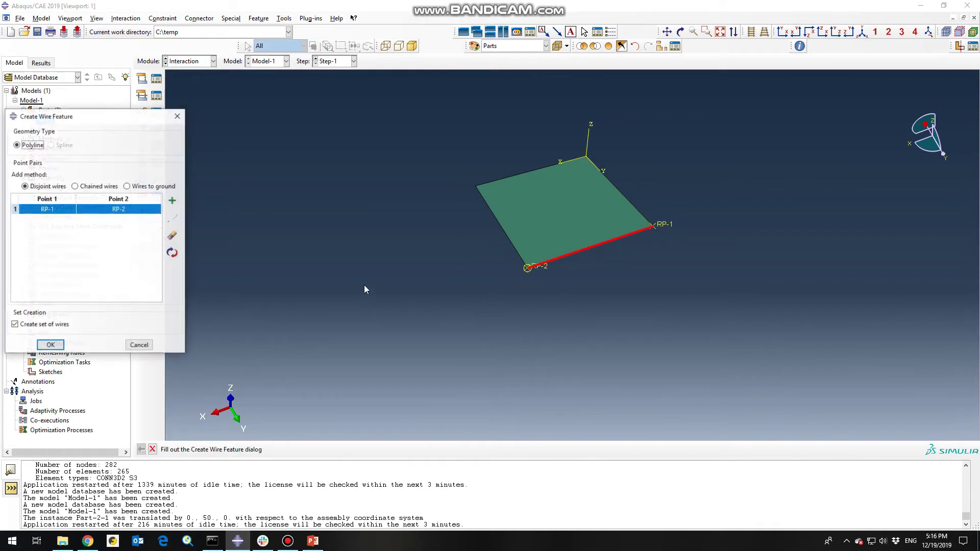
pyautogui.click(51, 346)
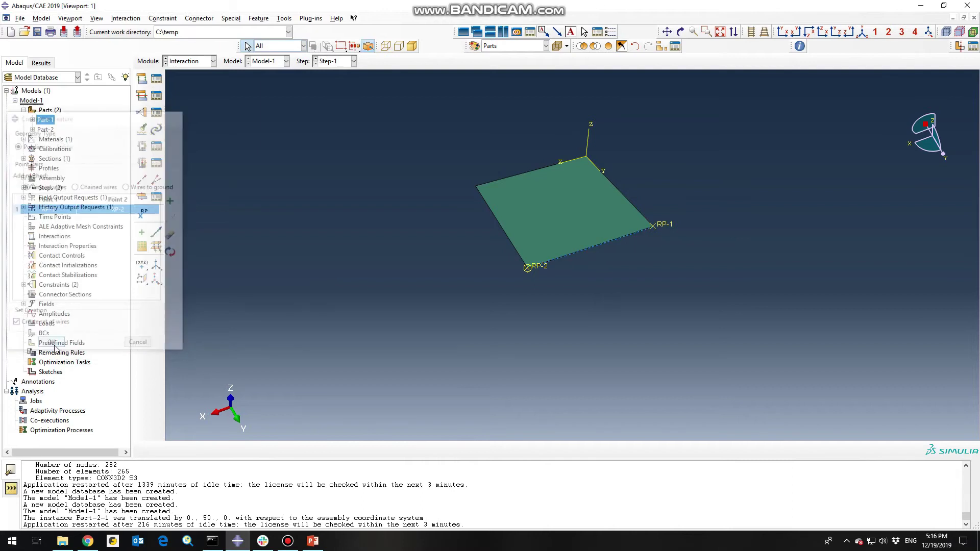
# Step: Show both plates again and start connector section ConnSect-1 with Hinge connection type
pyautogui.click(607, 50)
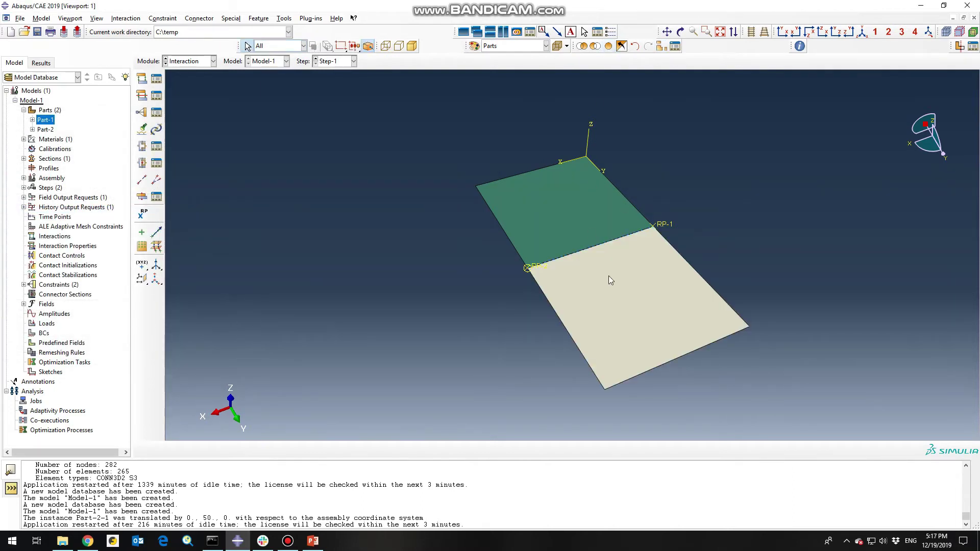
pyautogui.click(141, 166)
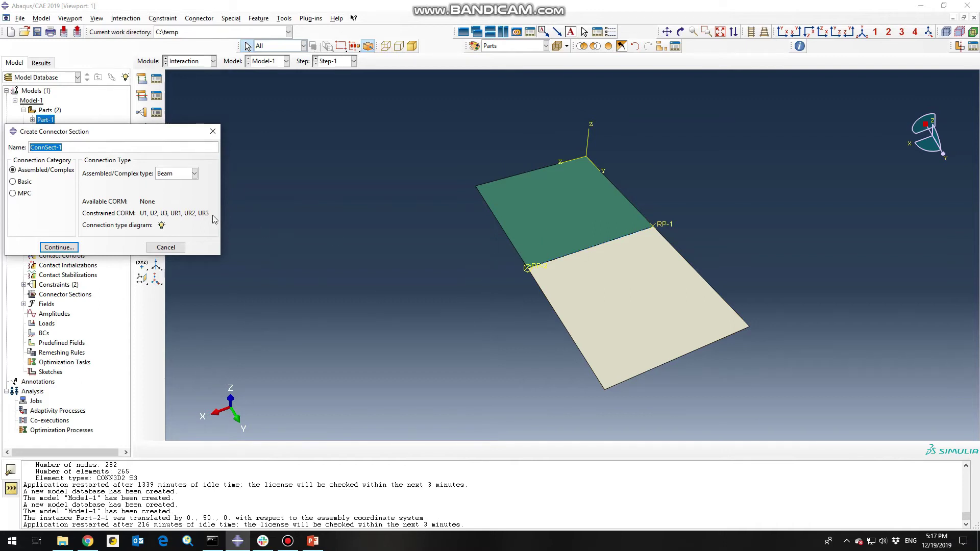
pyautogui.click(190, 175)
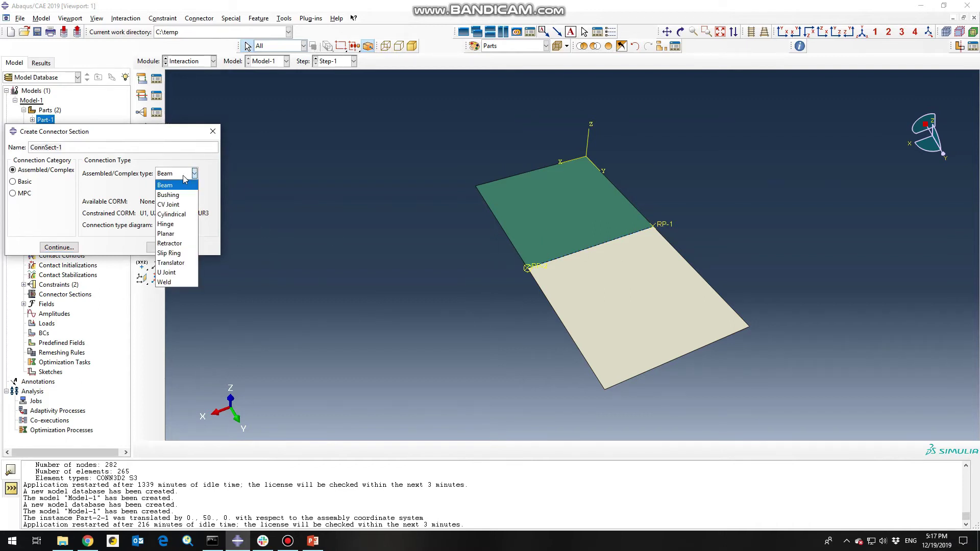
pyautogui.click(175, 224)
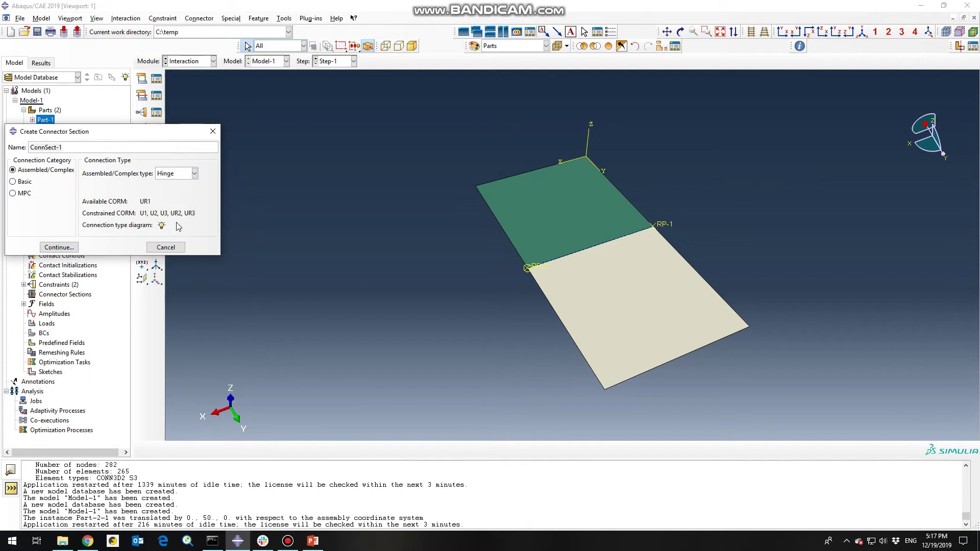
pyautogui.click(161, 225)
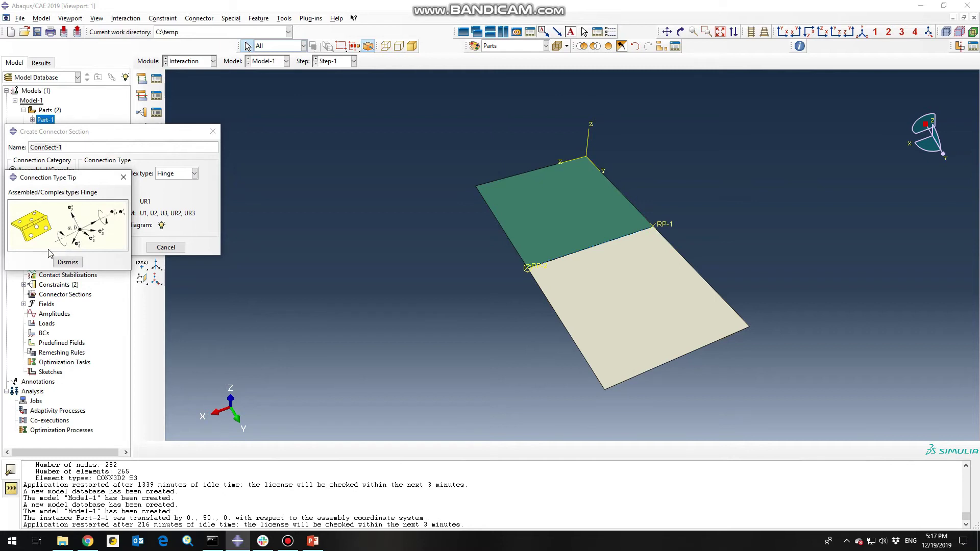
pyautogui.click(67, 262)
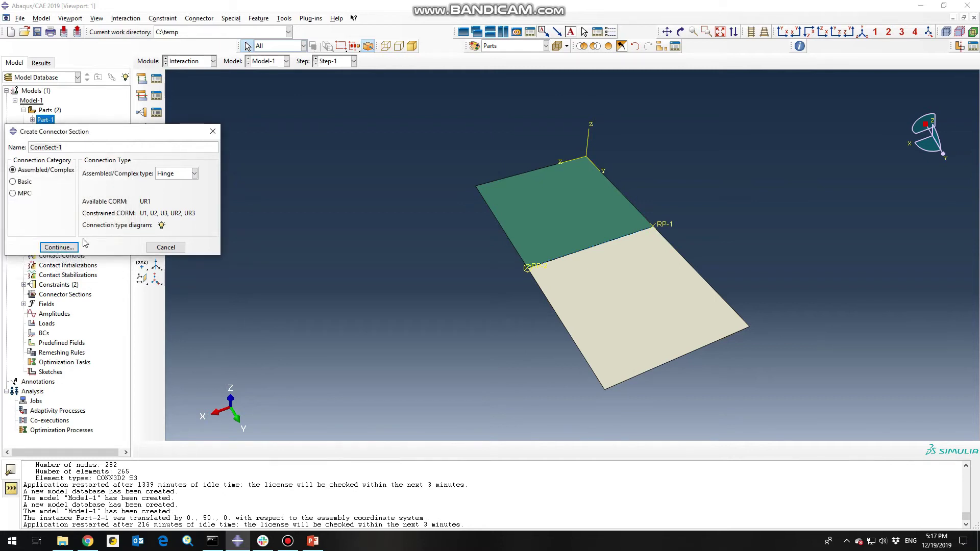
pyautogui.click(57, 247)
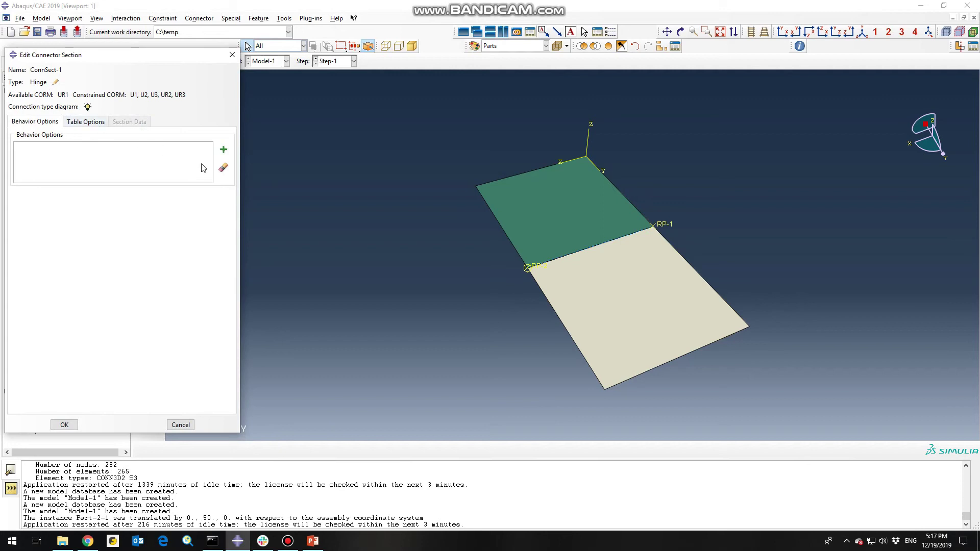
# Step: Add Friction behaviour with coefficient 0.01 to ConnSect-1 and save it
pyautogui.click(221, 151)
pyautogui.click(248, 189)
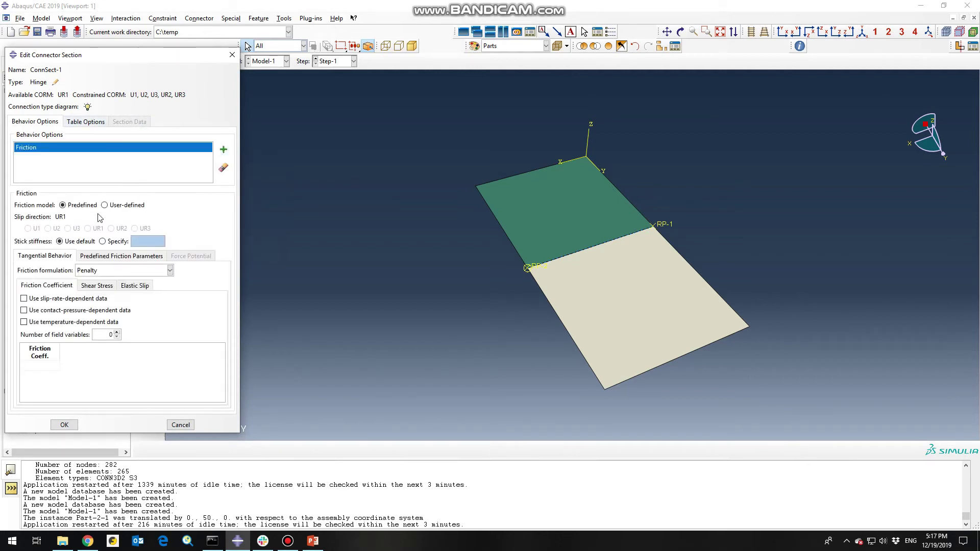
pyautogui.click(39, 366)
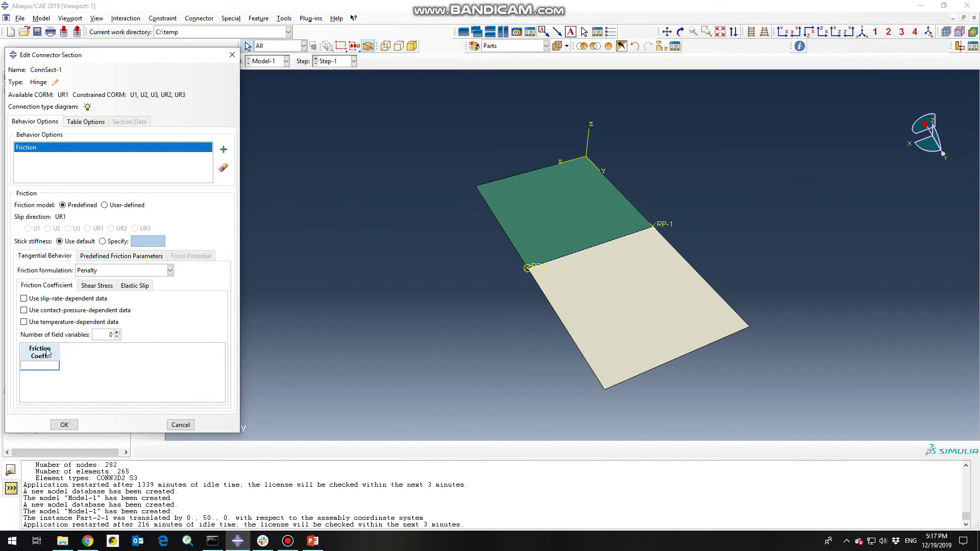
pyautogui.write('0.01')
pyautogui.click(65, 427)
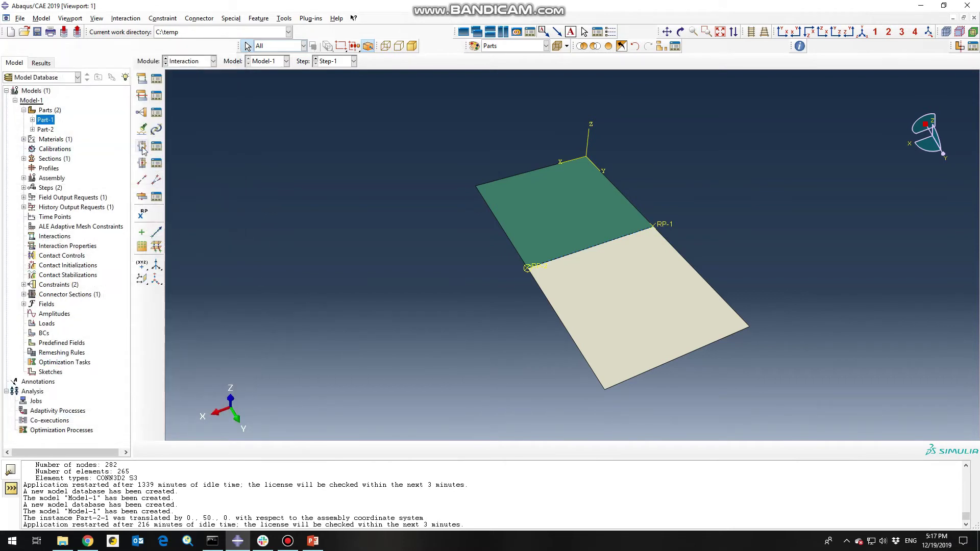
# Step: Assign a connector section to the RP-1–RP-2 wire (Set-2) and view its Orientation 1 settings
pyautogui.click(142, 148)
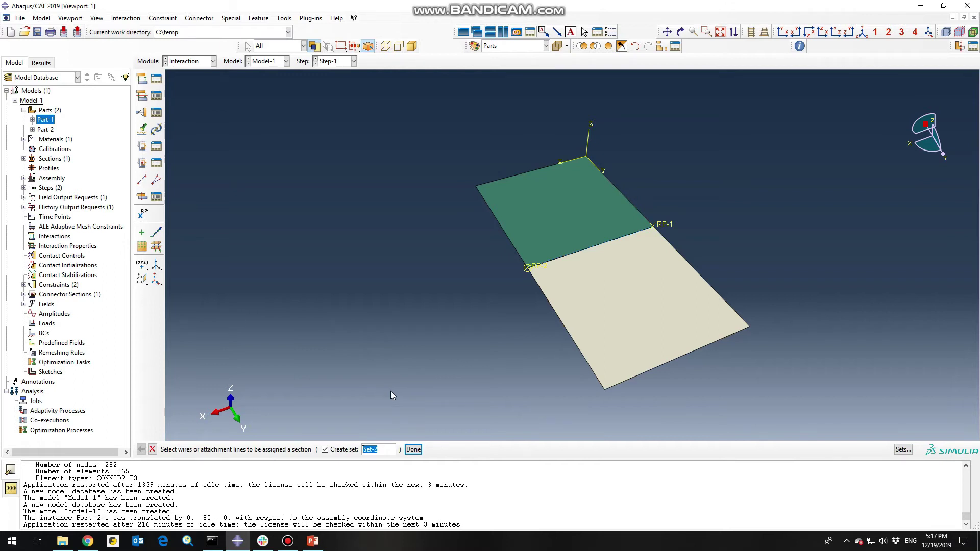
pyautogui.click(591, 247)
pyautogui.middleClick(281, 283)
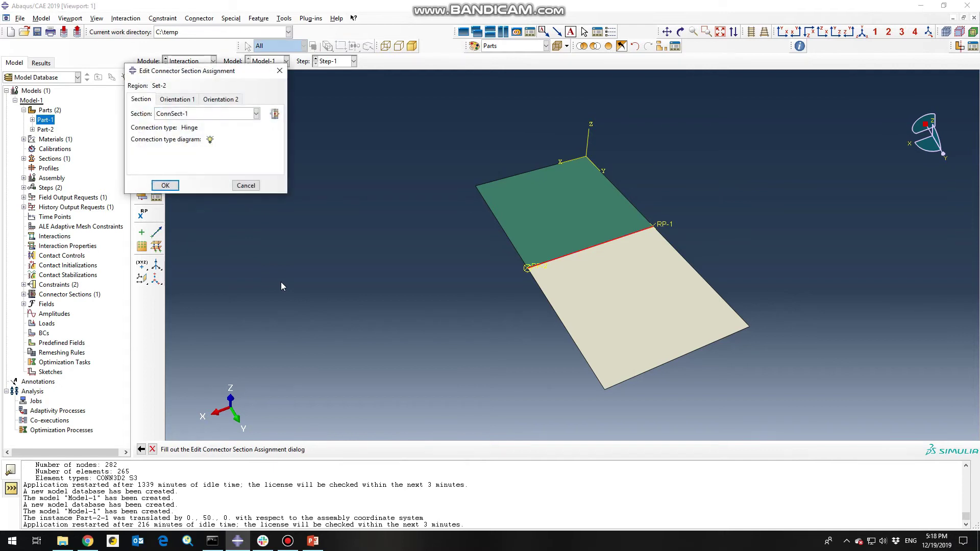
pyautogui.click(176, 100)
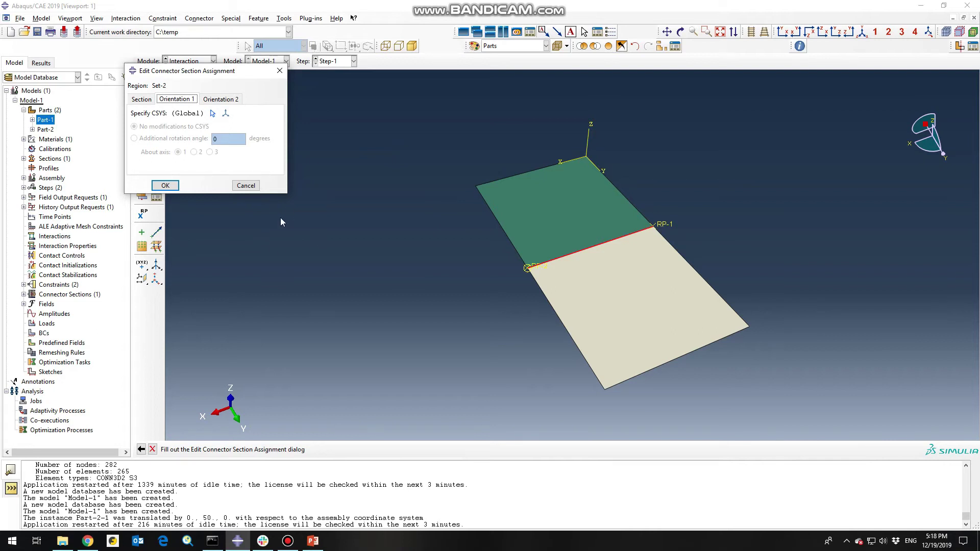
# Step: Create a rectangular datum CSYS at RP-2, X-axis toward RP-1, XY plane through the plate corner
pyautogui.click(225, 115)
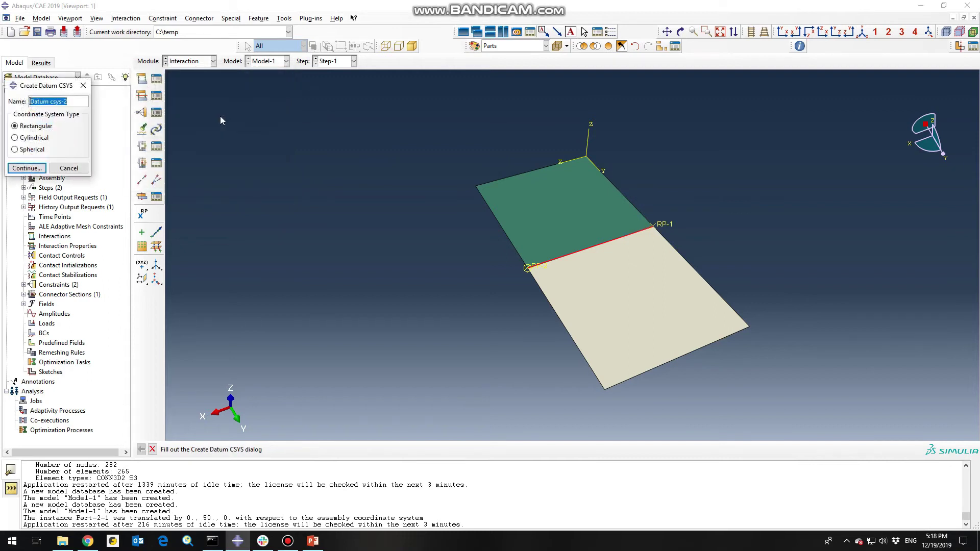
pyautogui.click(27, 168)
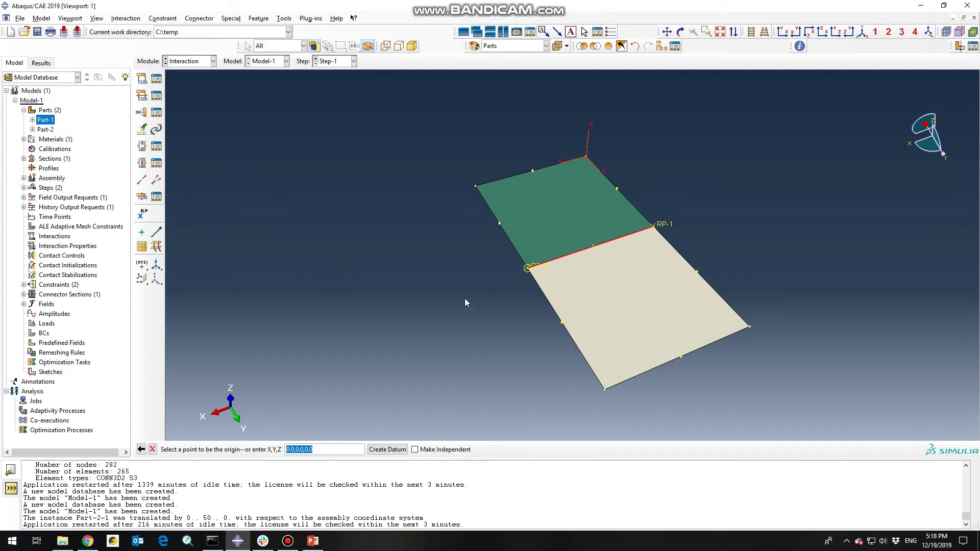
pyautogui.click(527, 267)
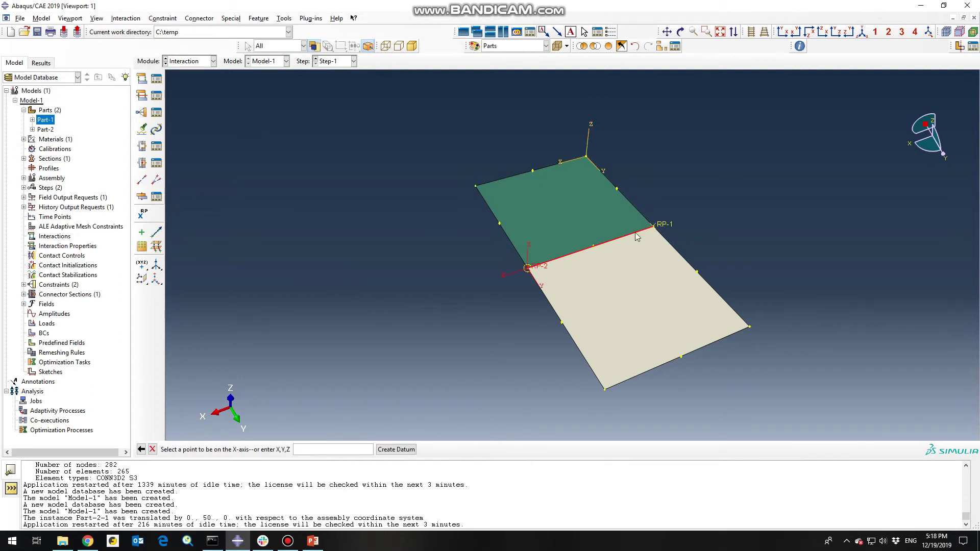
pyautogui.click(655, 229)
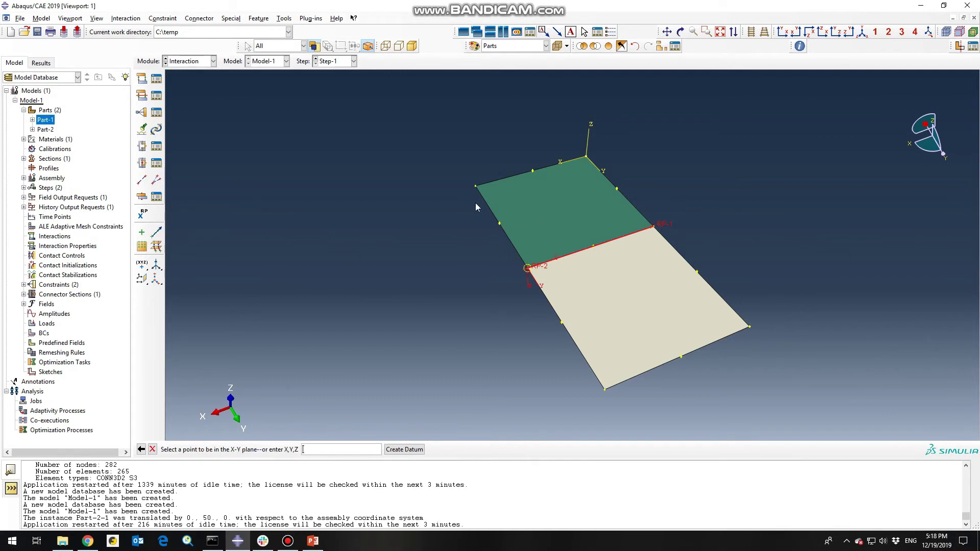
pyautogui.click(475, 187)
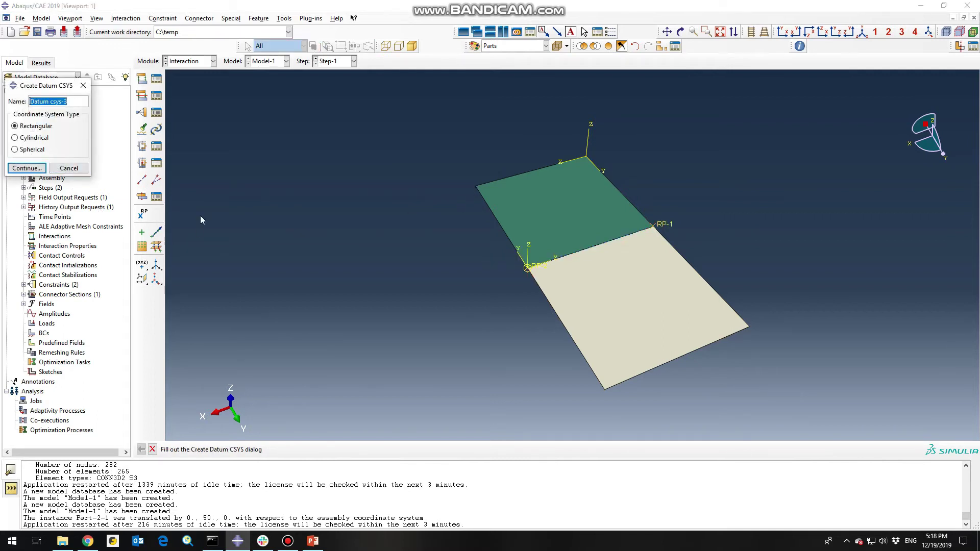
pyautogui.click(61, 169)
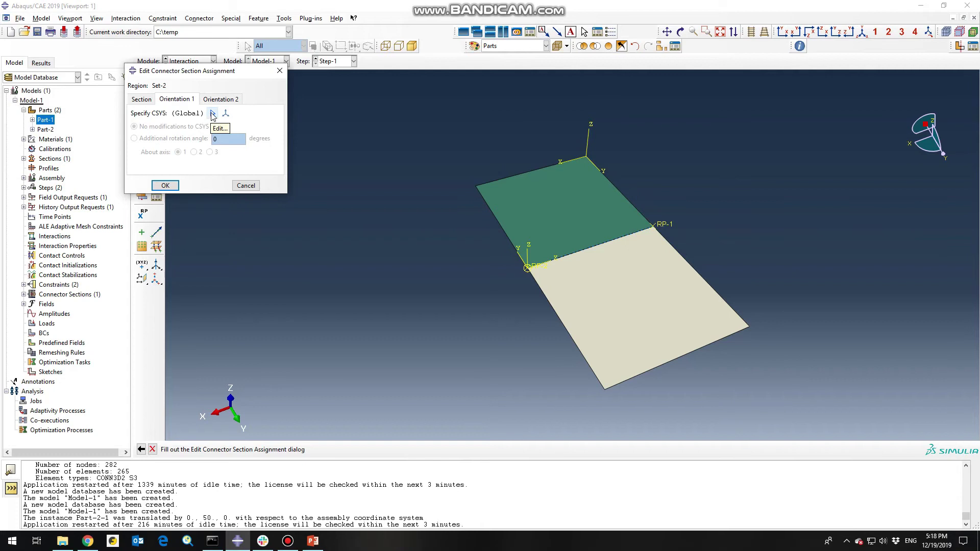
# Step: Set Orientation 1 to Datum csys-2 and confirm the Hinge section assignment
pyautogui.click(212, 113)
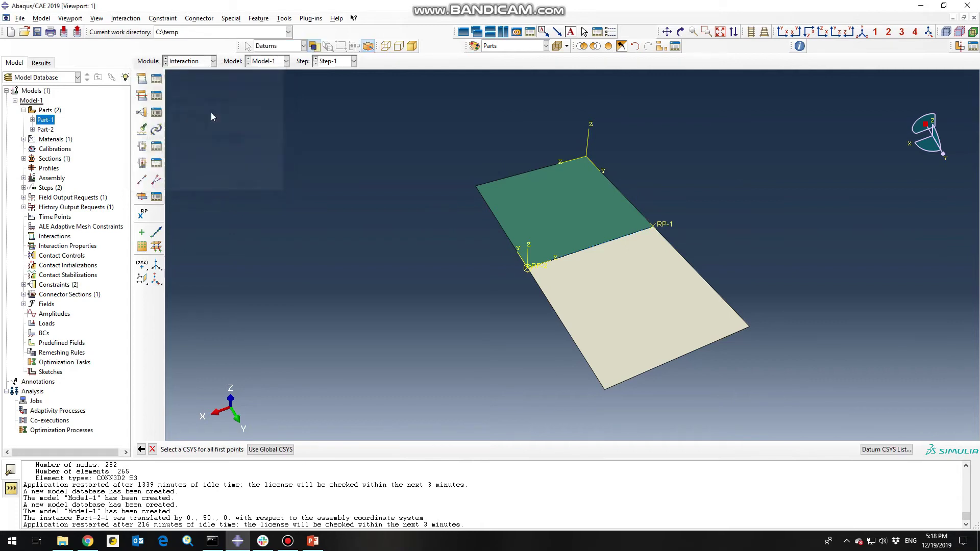
pyautogui.click(530, 254)
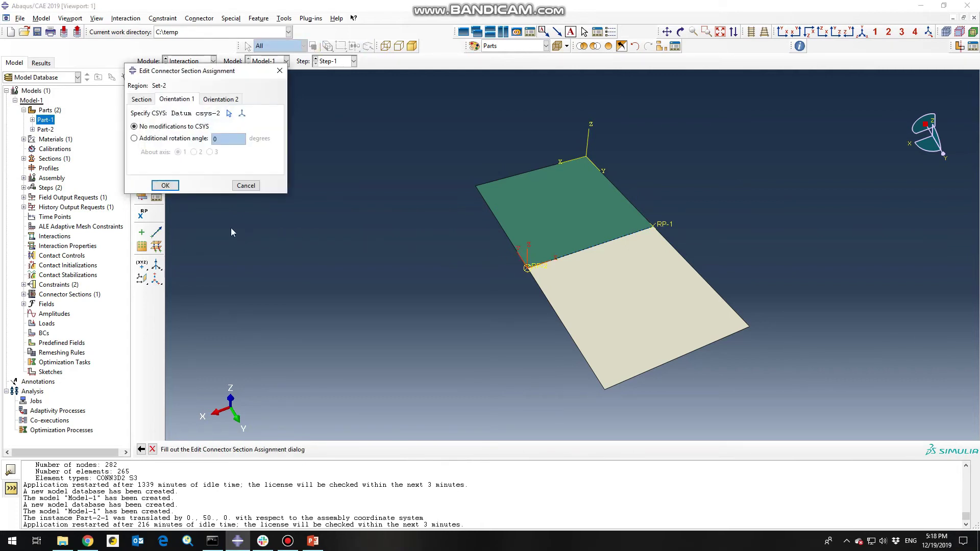
pyautogui.click(171, 187)
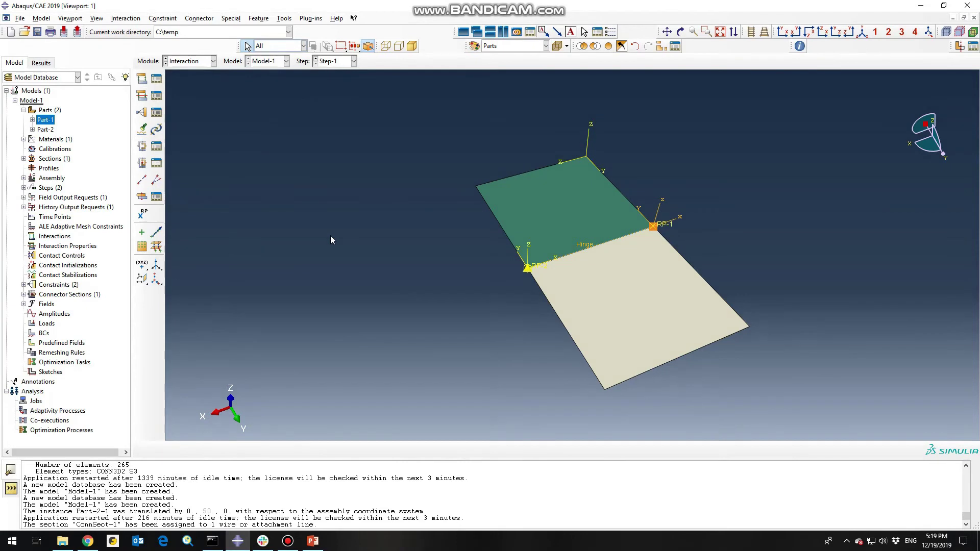
# Step: In the Load module, fix RP-1 with ENCASTRE boundary condition BC-1
pyautogui.click(203, 61)
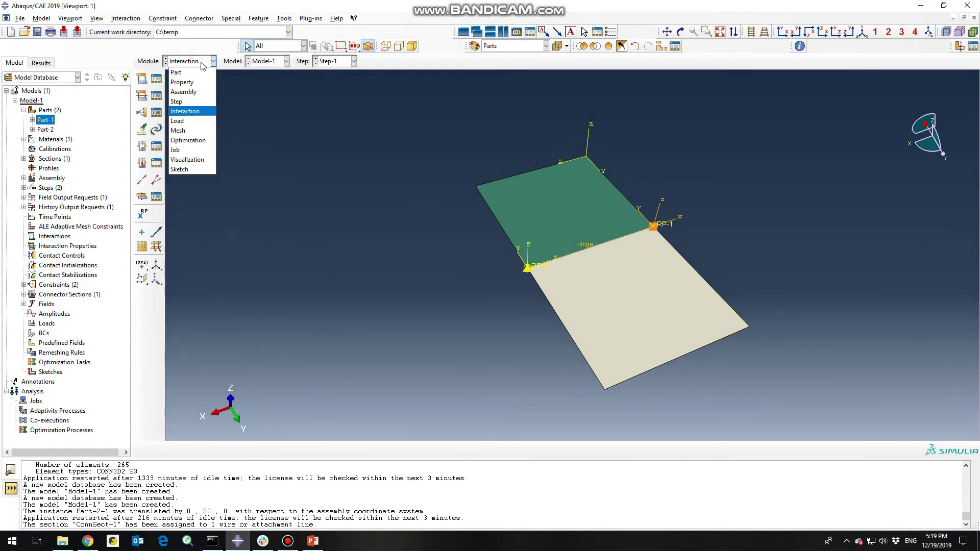
pyautogui.click(182, 123)
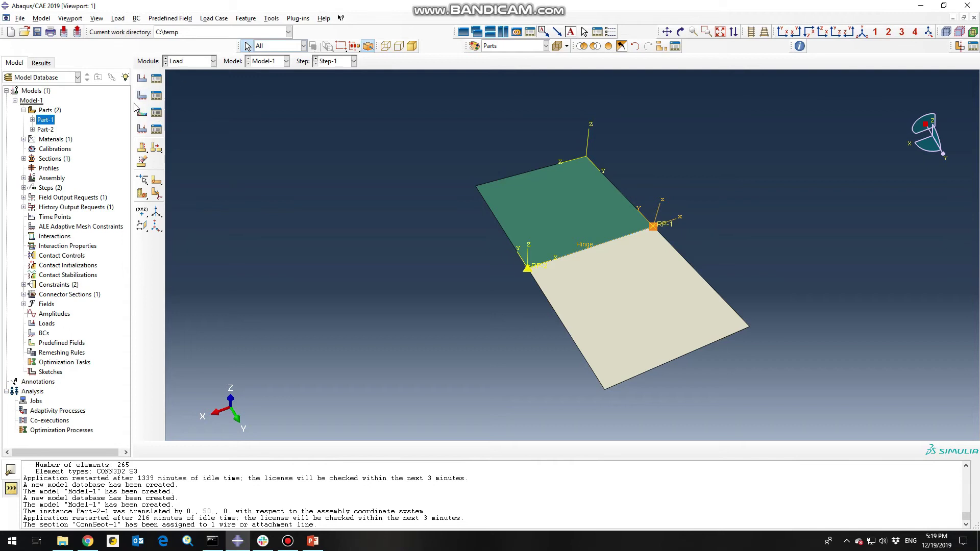
pyautogui.click(141, 97)
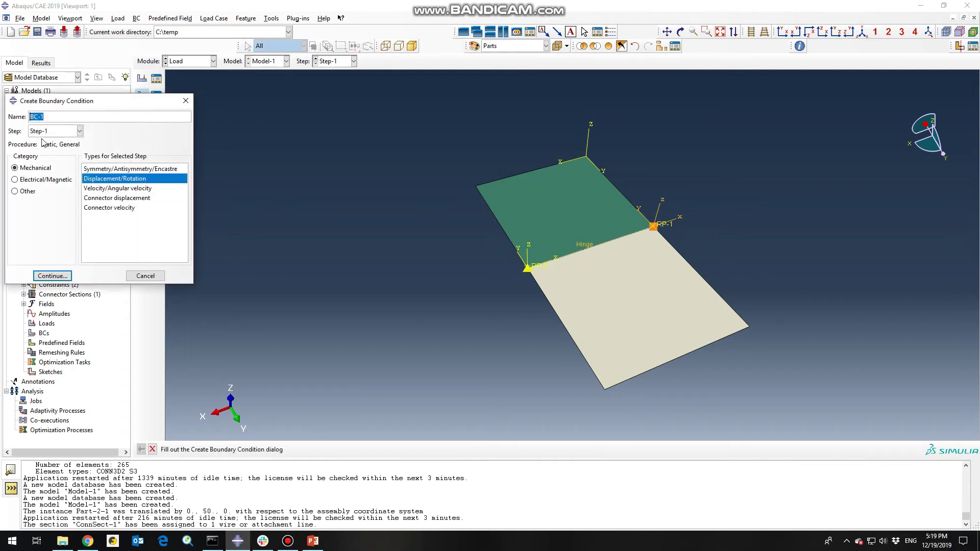
pyautogui.click(98, 170)
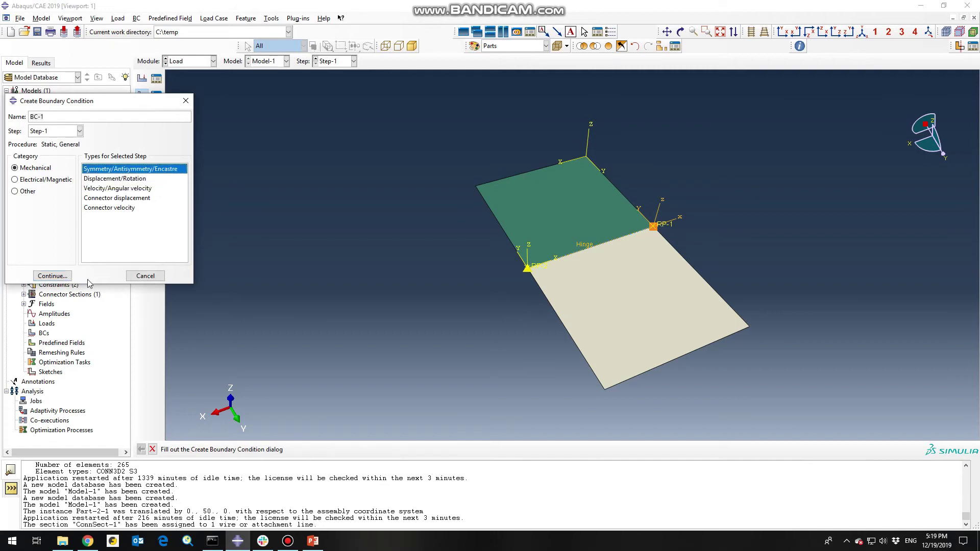
pyautogui.click(53, 275)
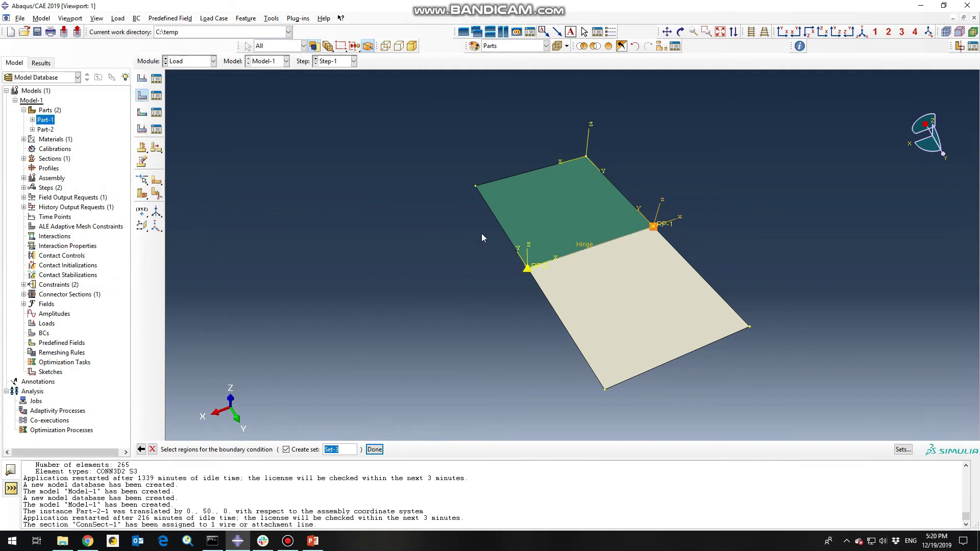
pyautogui.click(666, 223)
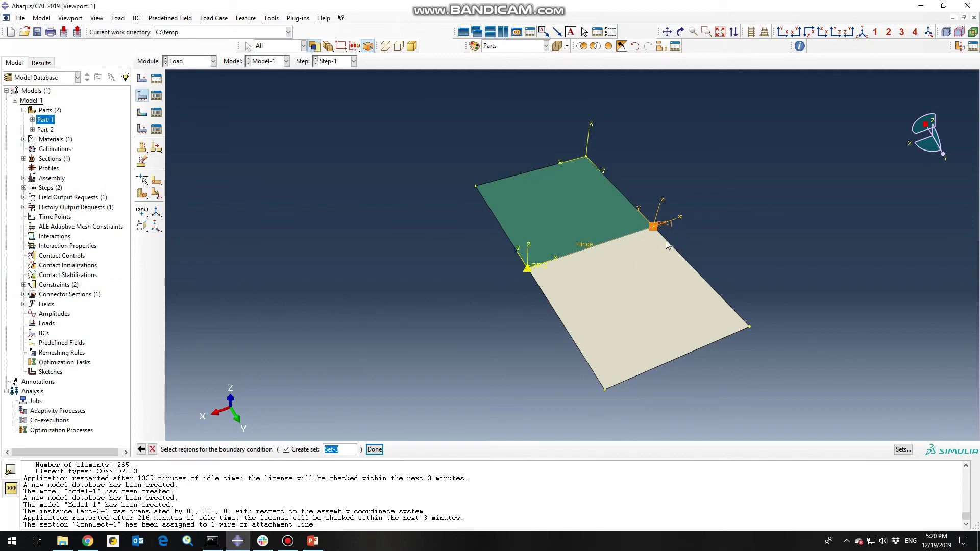
pyautogui.middleClick(398, 284)
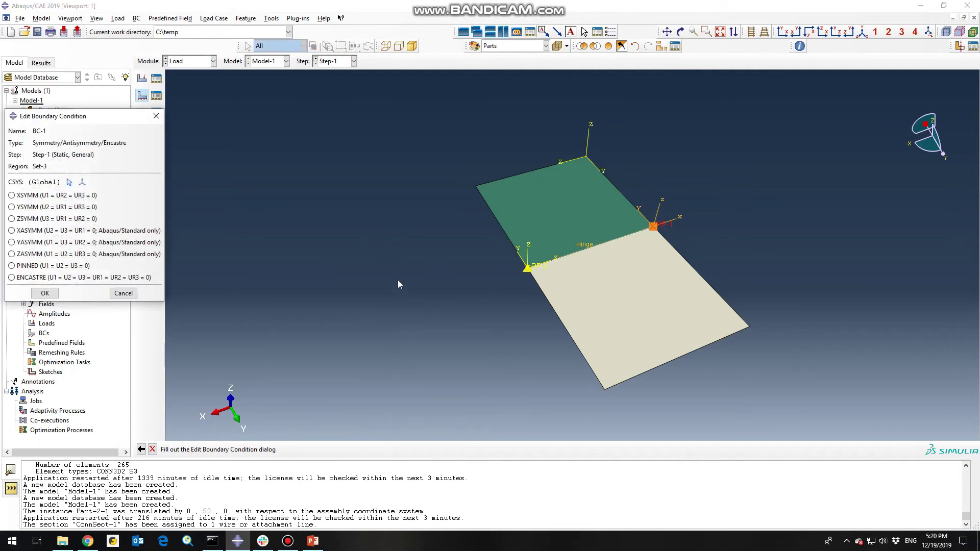
pyautogui.click(12, 277)
pyautogui.click(44, 293)
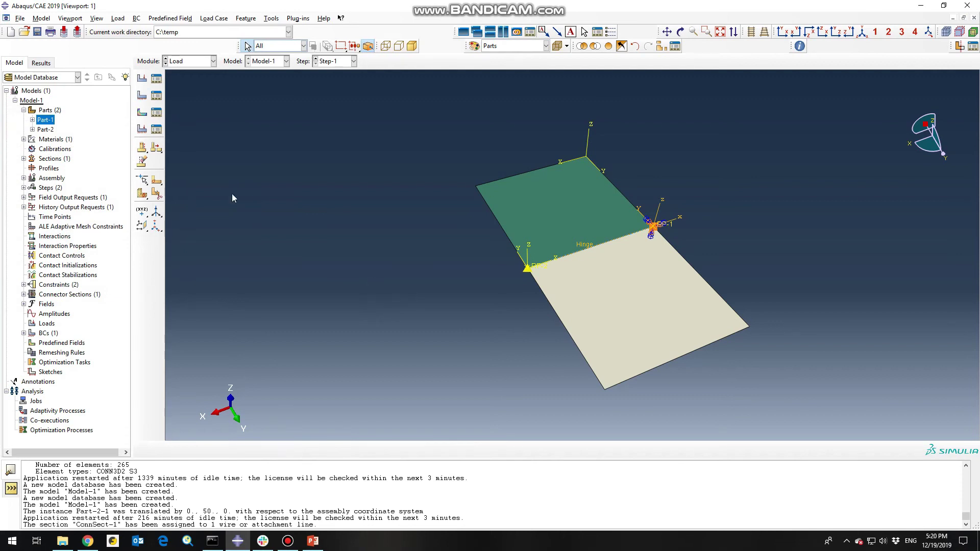
# Step: Start Displacement/Rotation boundary condition BC-2 on reference point RP-2
pyautogui.click(141, 95)
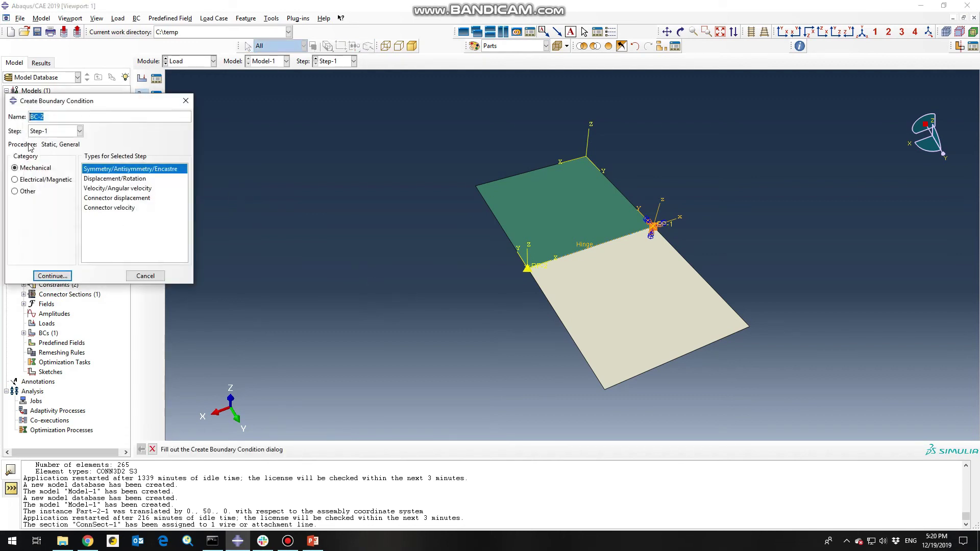
pyautogui.click(92, 180)
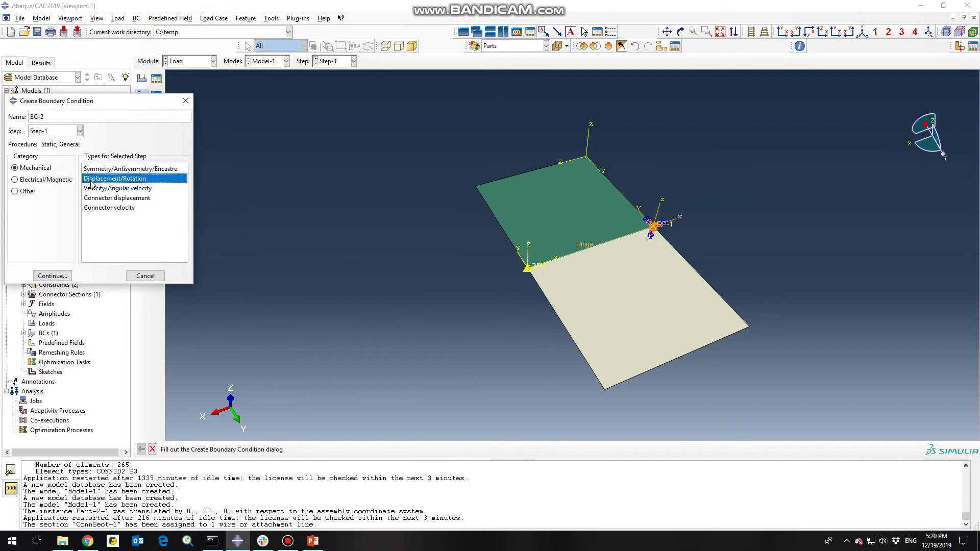
pyautogui.click(52, 276)
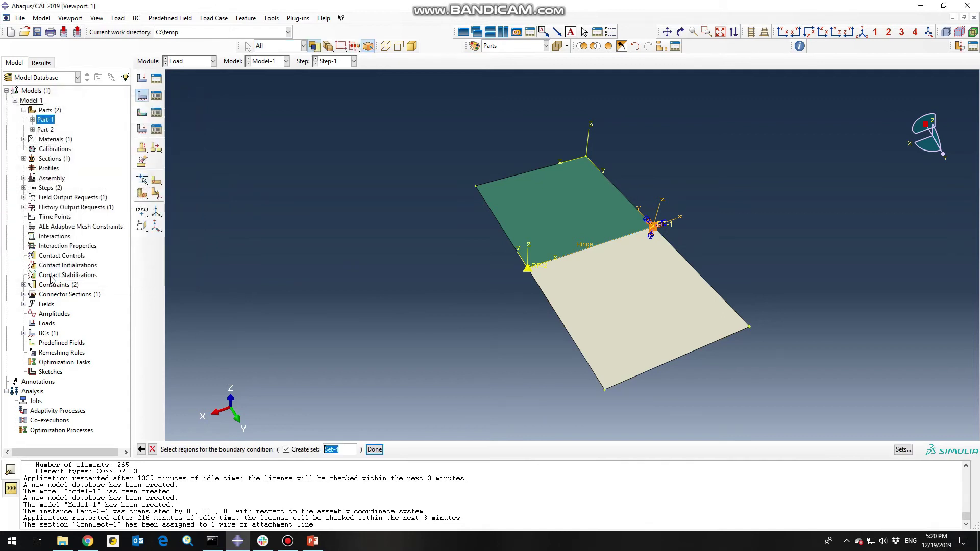
pyautogui.click(540, 267)
pyautogui.middleClick(378, 292)
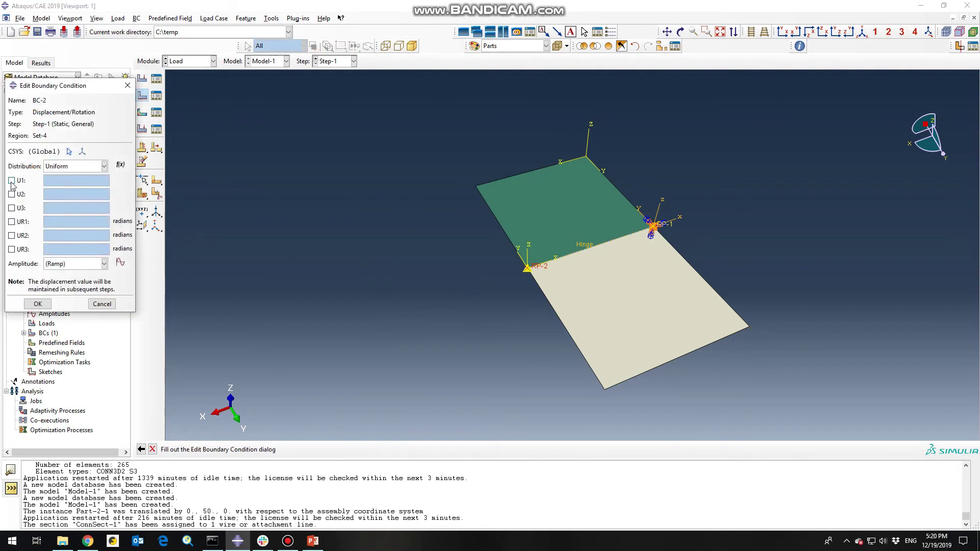
# Step: Constrain U1–U3, UR2, UR3 to 0 and set UR1 to 1.57 radians
pyautogui.click(12, 180)
pyautogui.click(11, 194)
pyautogui.click(12, 207)
pyautogui.click(12, 222)
pyautogui.click(11, 235)
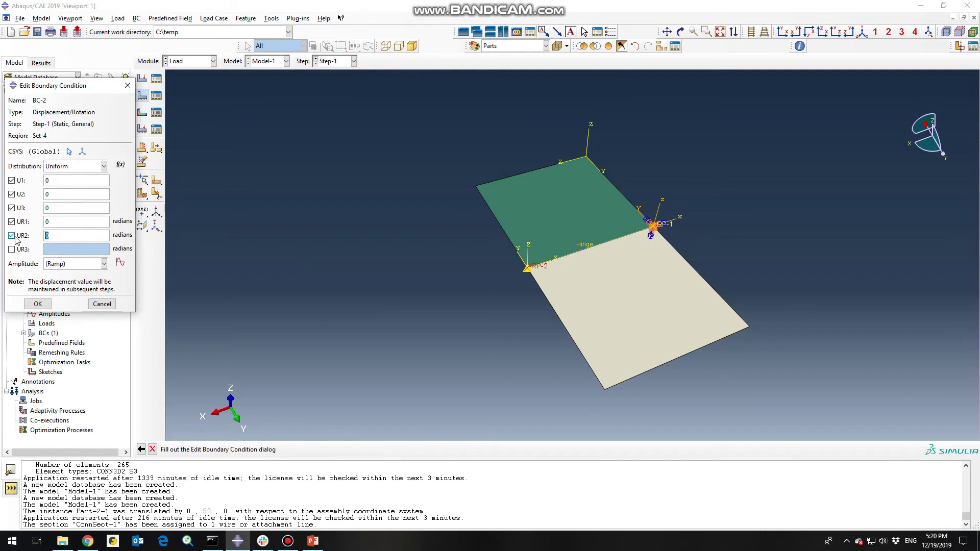
pyautogui.click(11, 249)
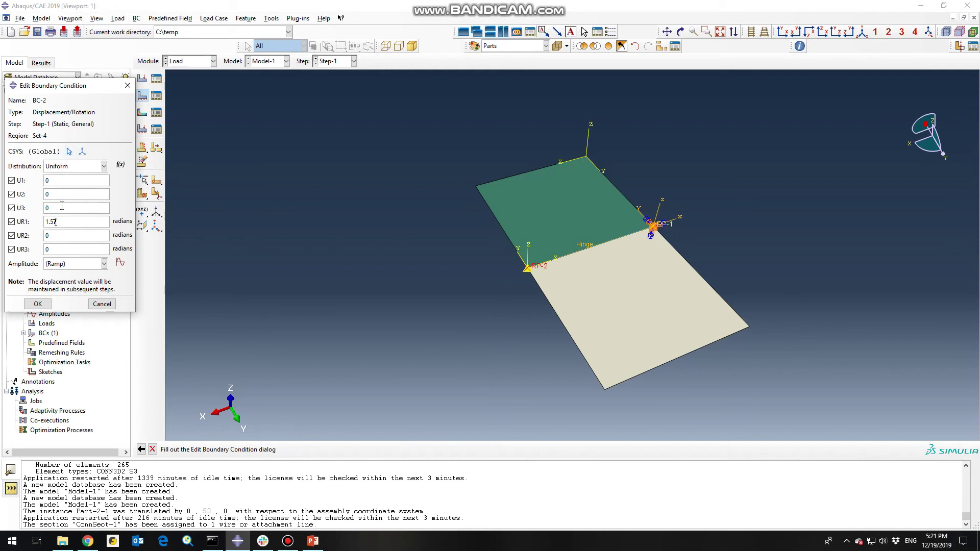
pyautogui.click(37, 304)
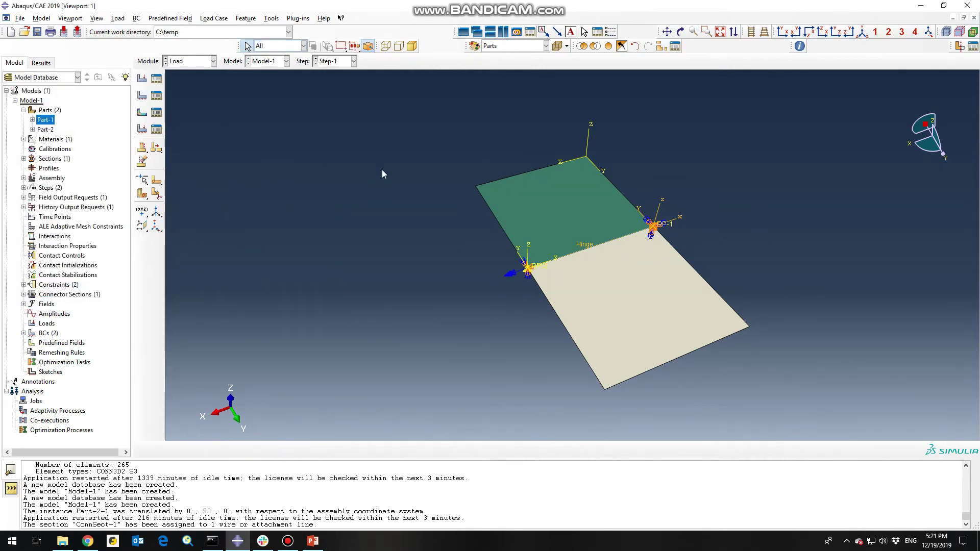
# Step: Switch to the Job module and create Job-1 from Model-1
pyautogui.click(191, 63)
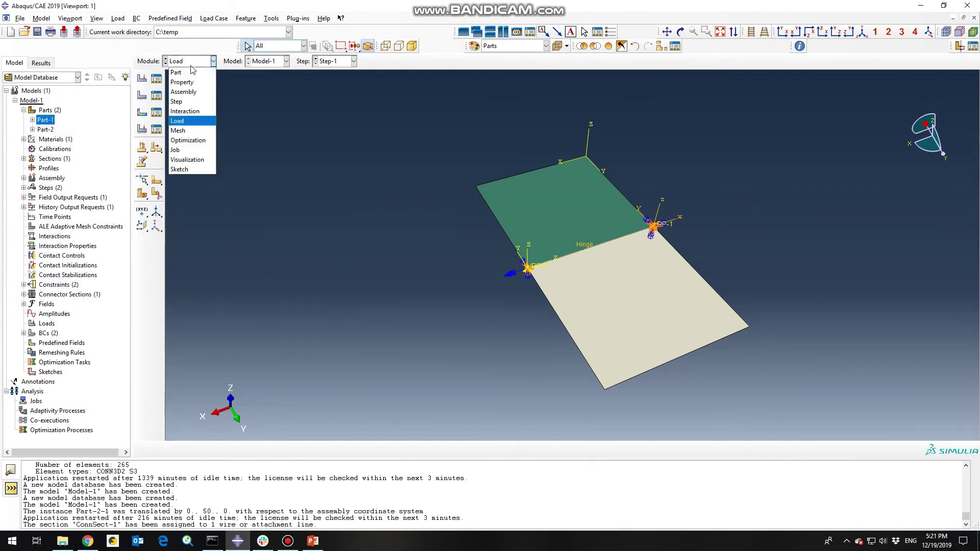
pyautogui.click(186, 149)
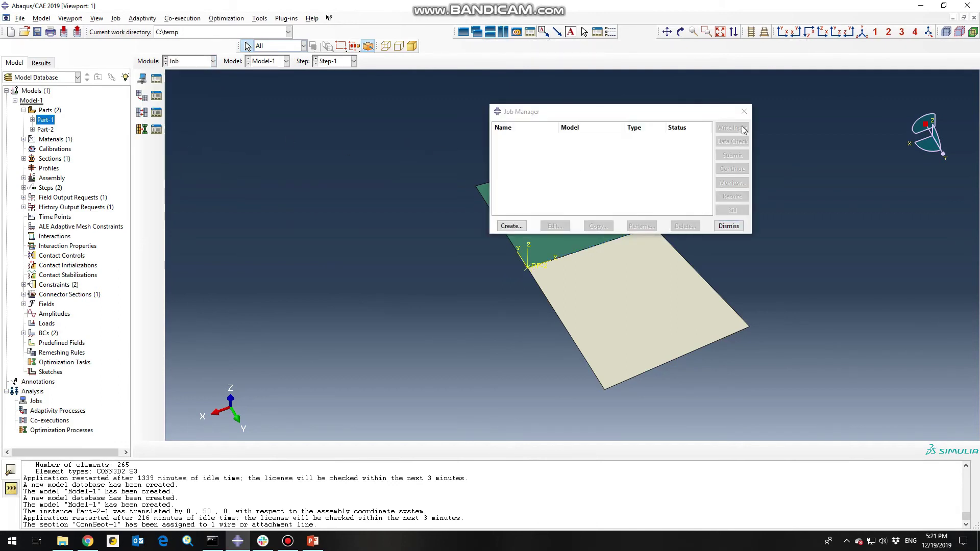
pyautogui.click(744, 111)
pyautogui.click(142, 79)
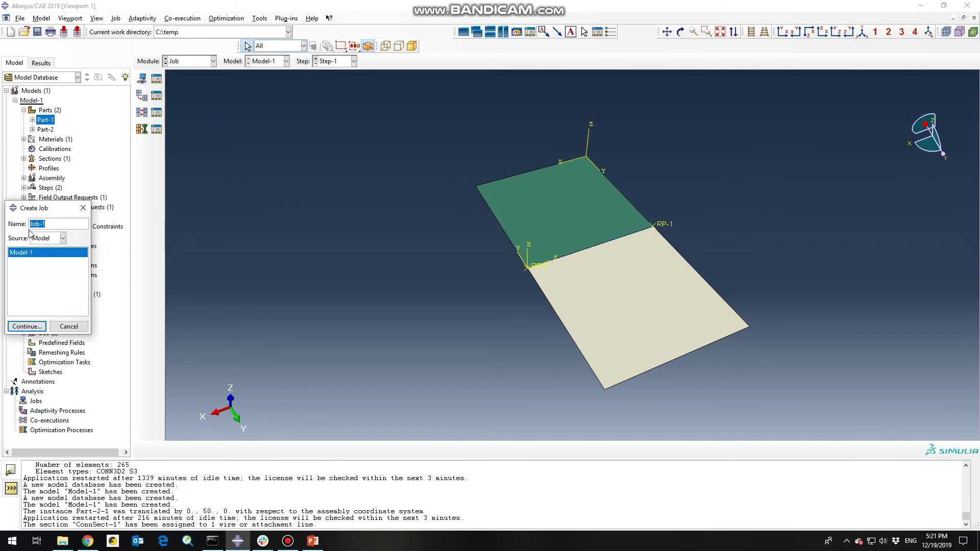
pyautogui.click(27, 326)
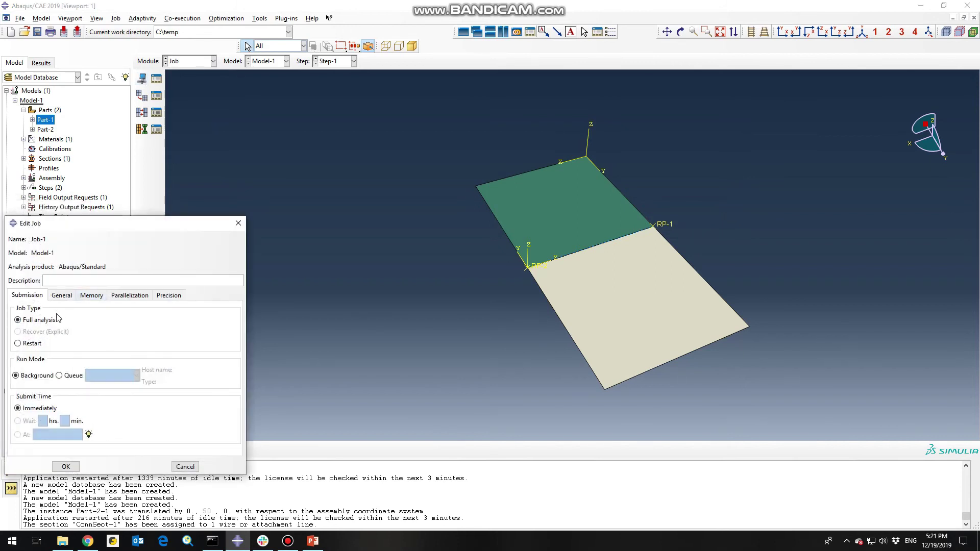
# Step: Confirm Job-1's settings and submit it for analysis
pyautogui.click(132, 296)
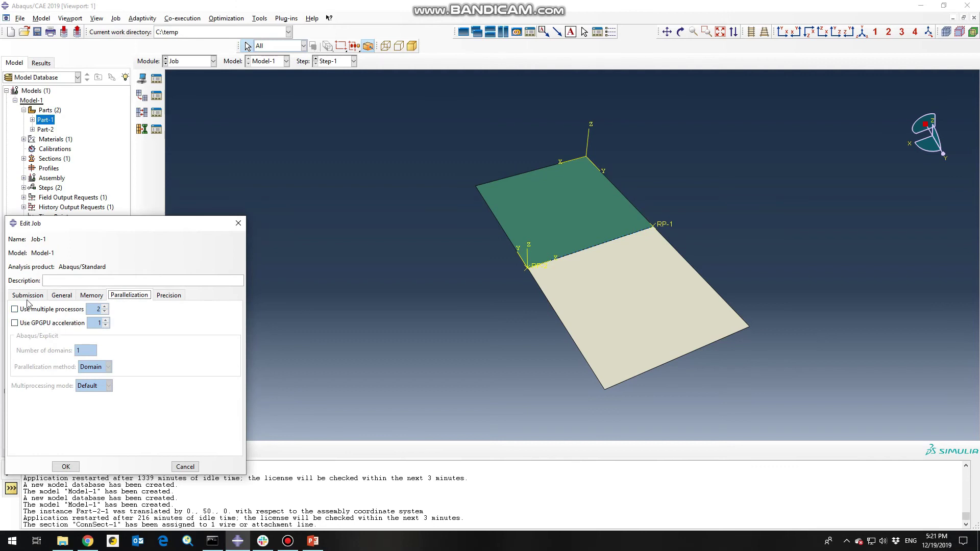
pyautogui.click(62, 467)
pyautogui.click(156, 80)
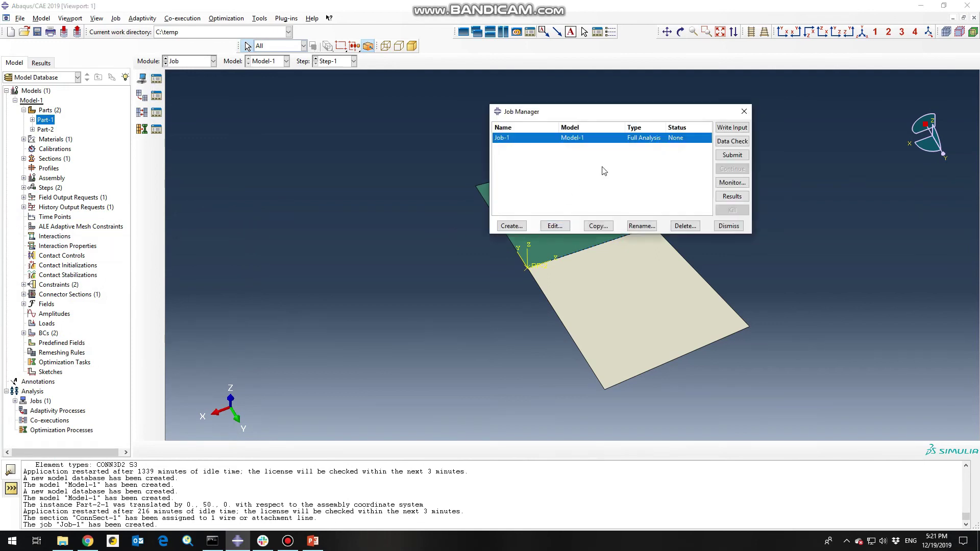
pyautogui.click(731, 156)
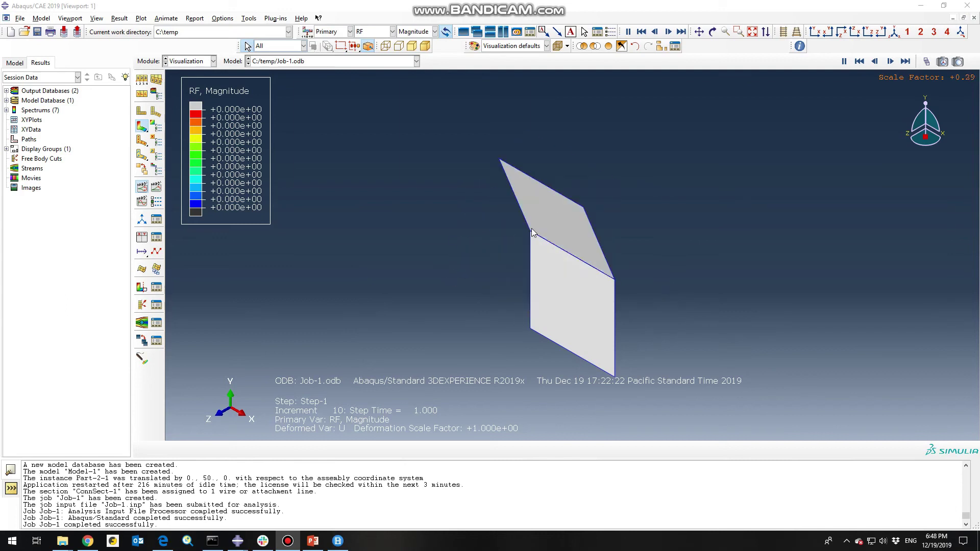
# Step: Lower the animation frame rate in Animation Options and apply it
pyautogui.click(154, 203)
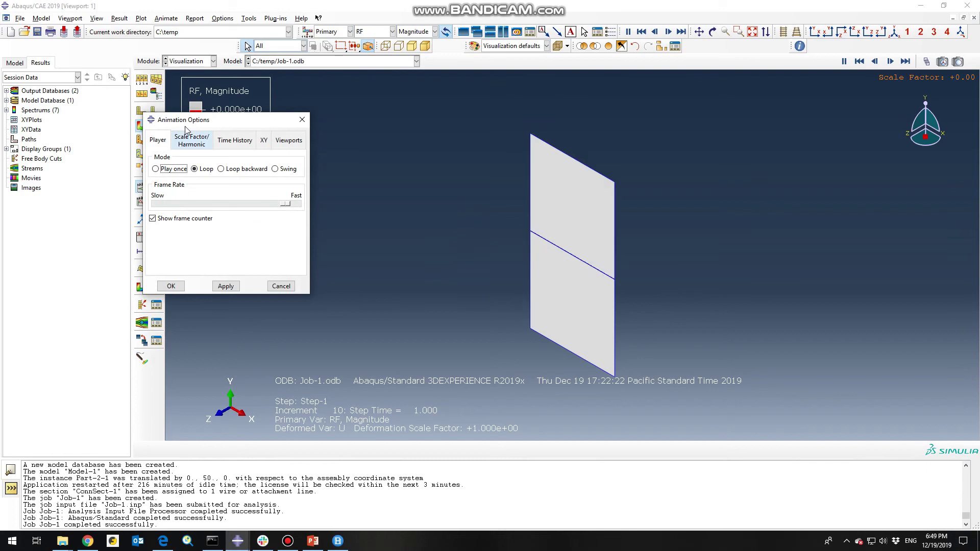
pyautogui.moveTo(284, 203); pyautogui.dragTo(211, 207)
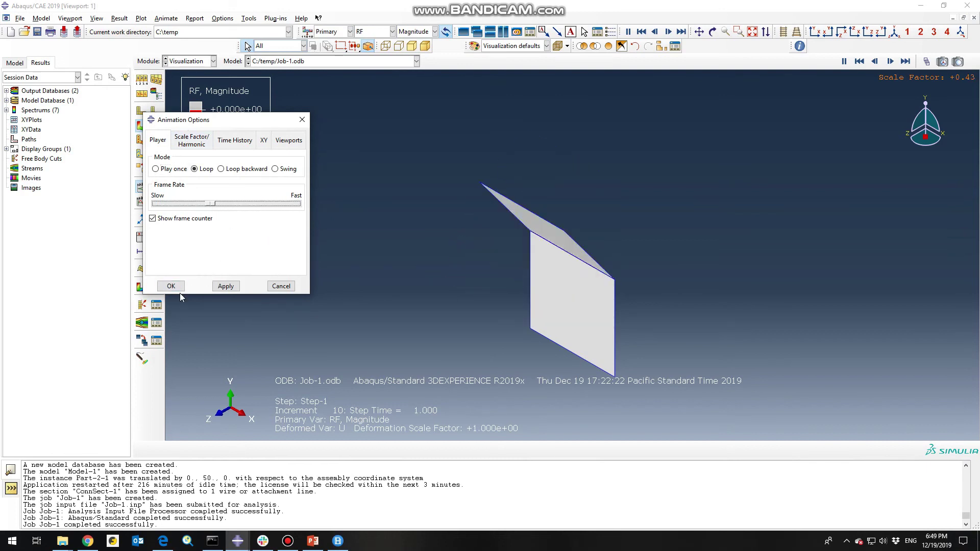
pyautogui.click(225, 286)
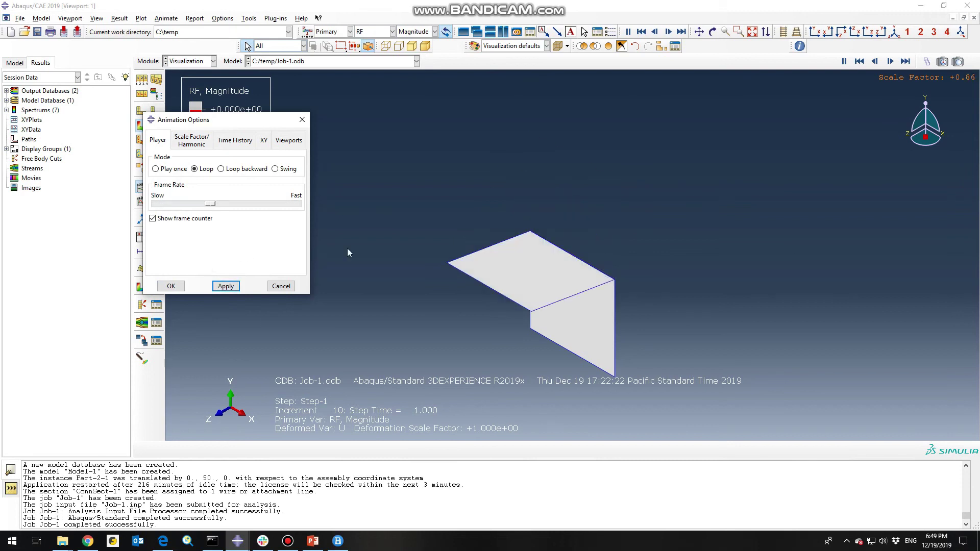
pyautogui.click(171, 285)
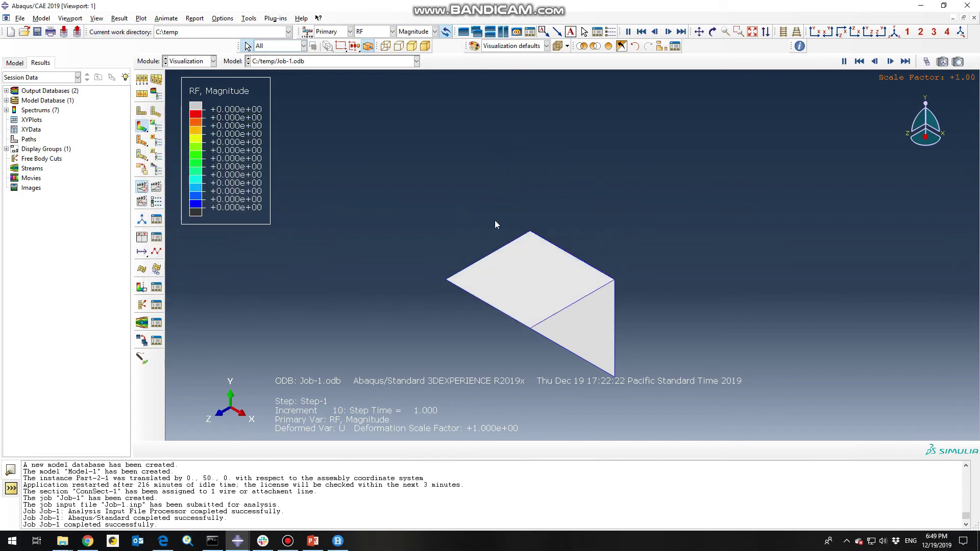
# Step: Step through result frames from the undeformed first frame to frame 3
pyautogui.click(926, 62)
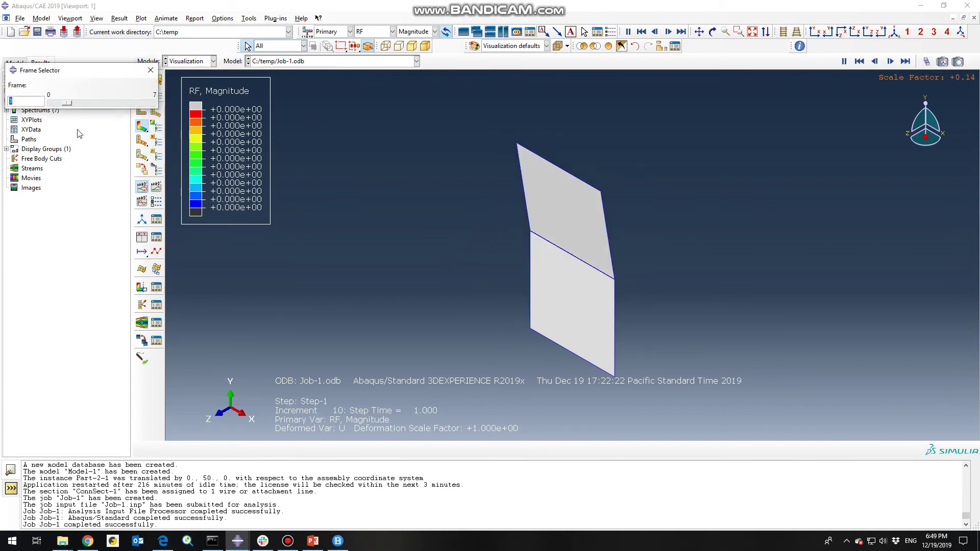
pyautogui.click(52, 103)
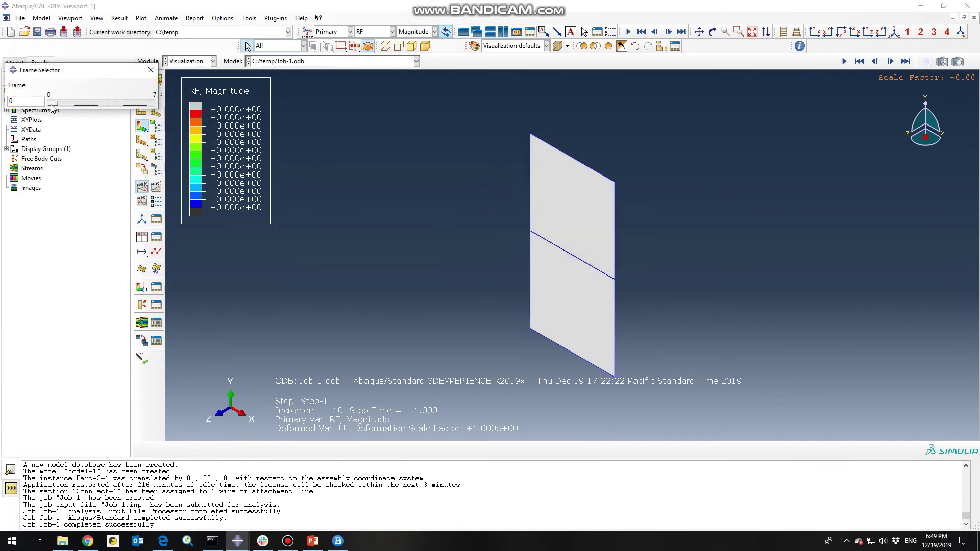
pyautogui.moveTo(62, 105); pyautogui.dragTo(142, 88)
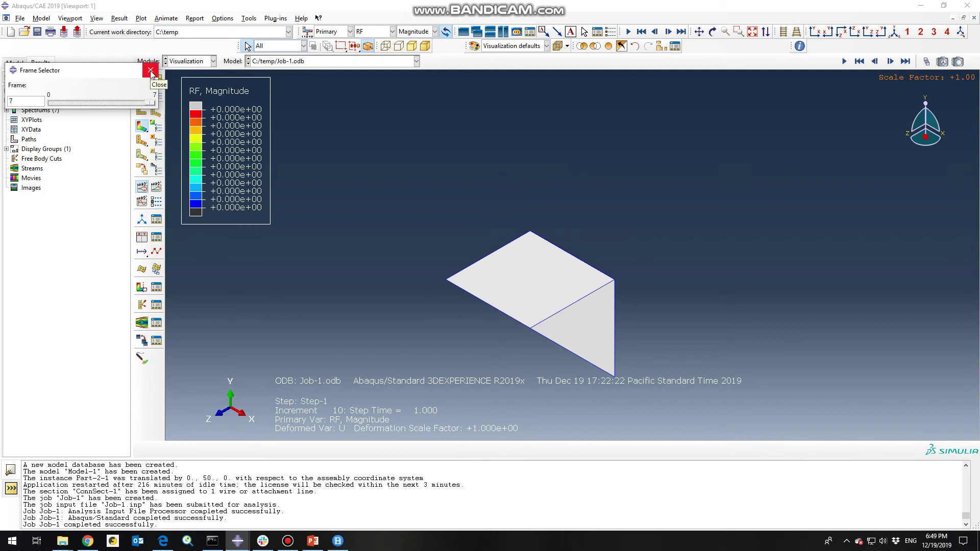
pyautogui.click(151, 72)
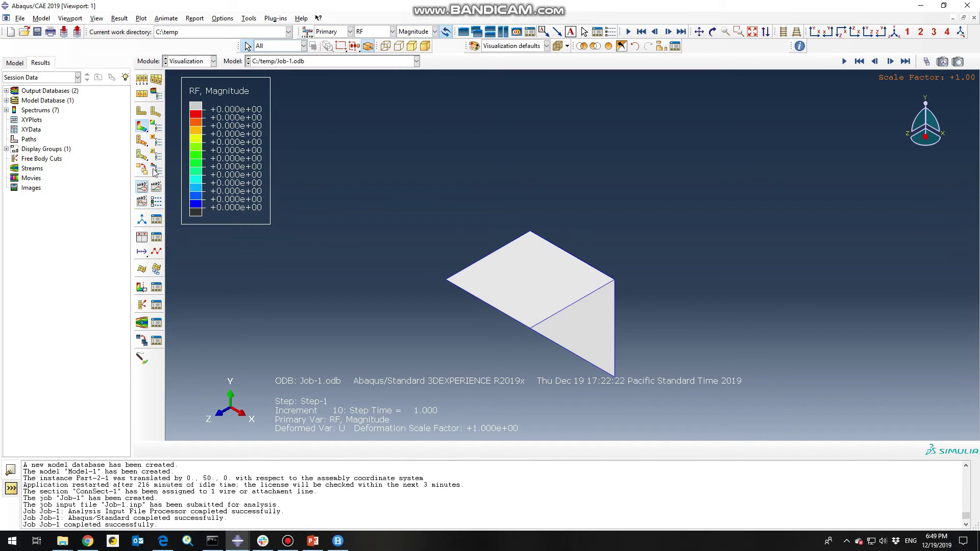
pyautogui.click(156, 188)
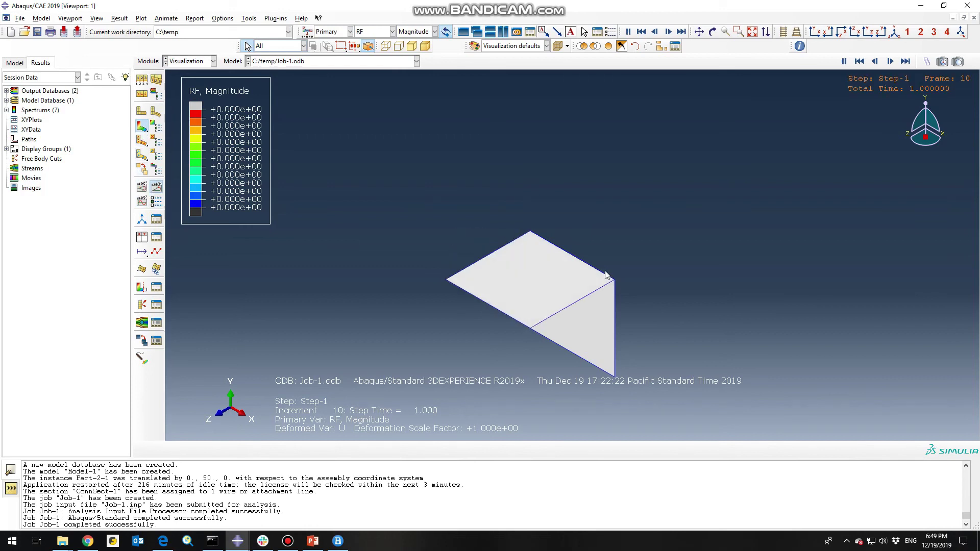